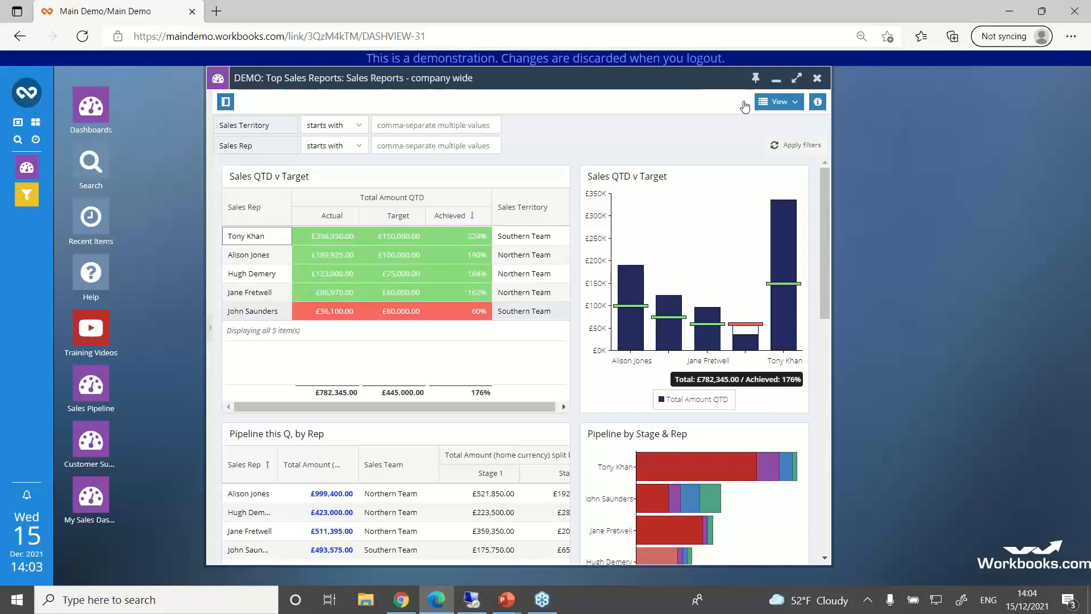
Step: Minimise the sales dashboard, bring up the Atlantic Computer Services Consultancy Opportunity record and reposition its window
left_click(776, 84)
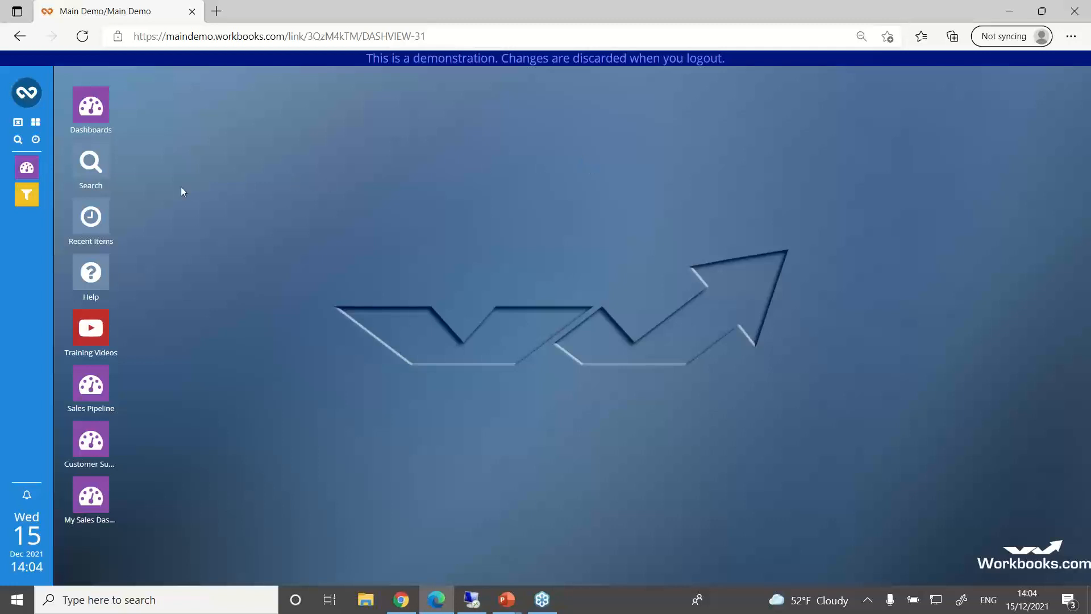
left_click(28, 195)
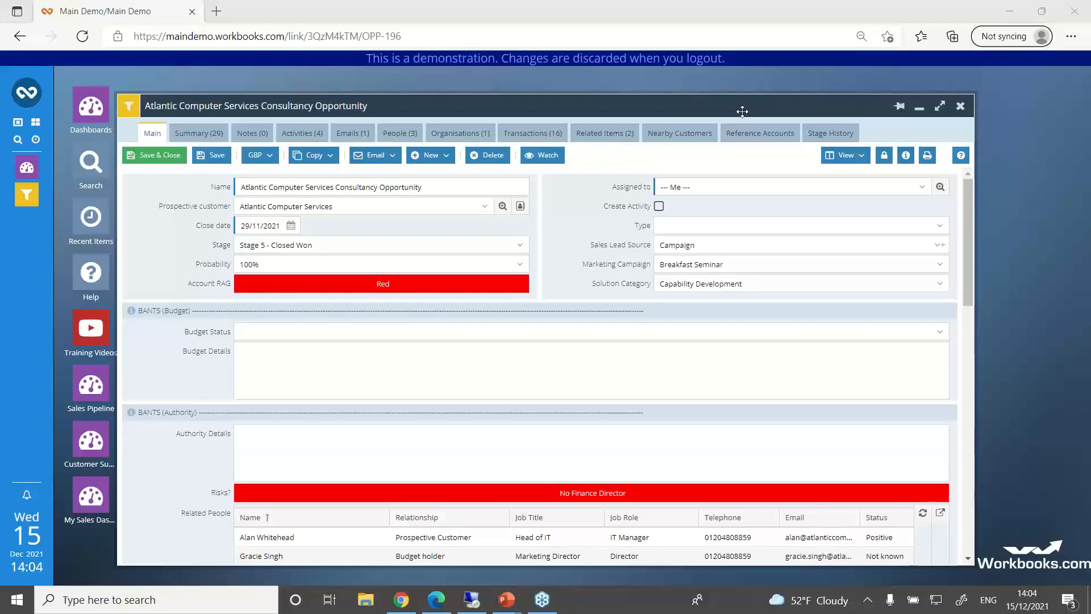
left_click_drag(743, 111, 770, 97)
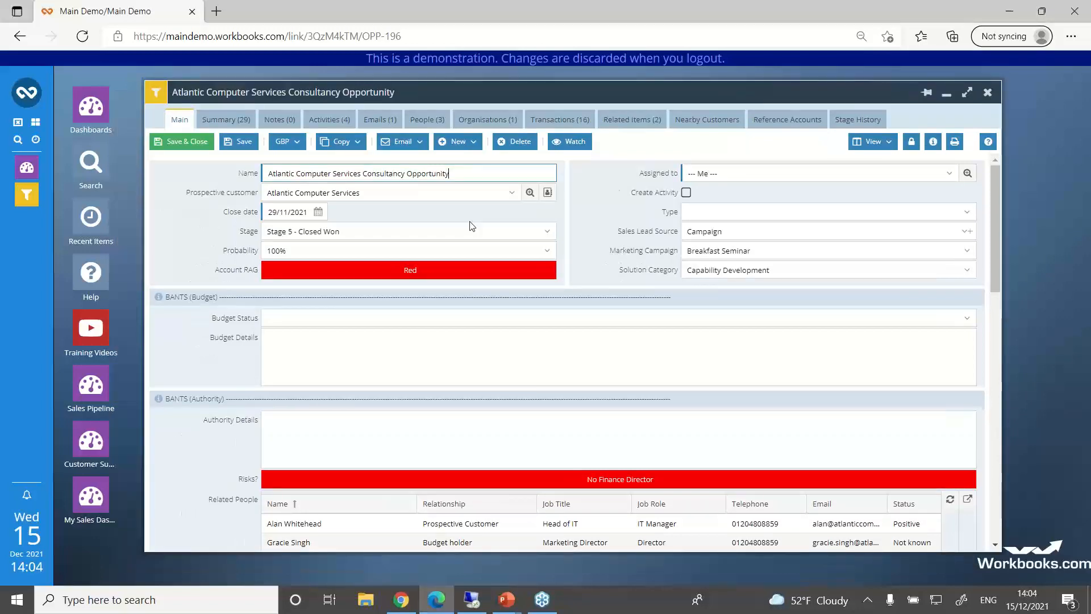
Step: Show the opportunity's summary of related and audited items as a timeline
left_click(226, 119)
left_click(926, 143)
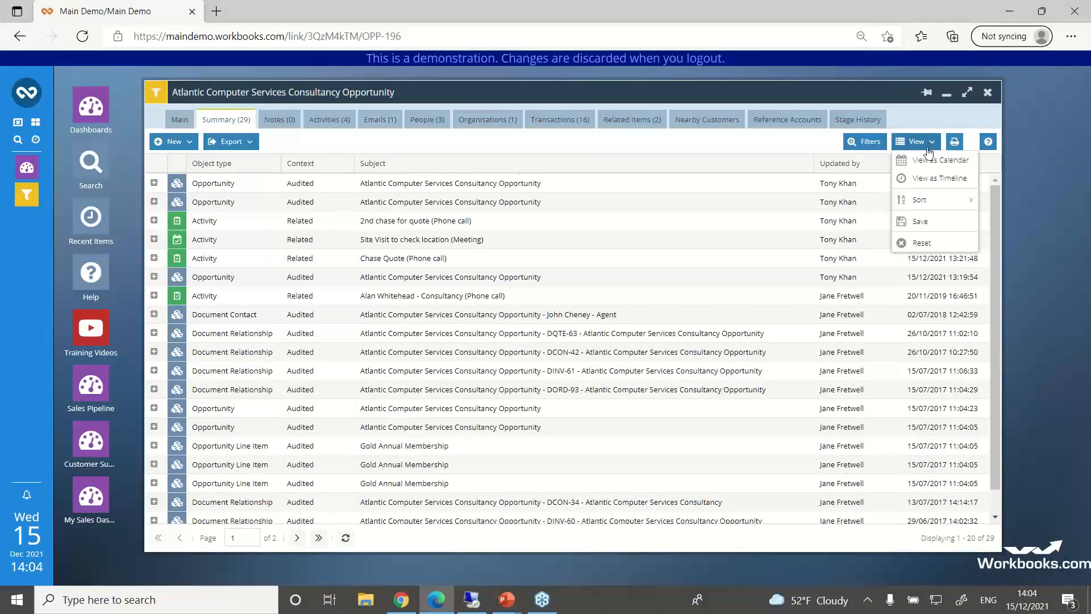
left_click(927, 179)
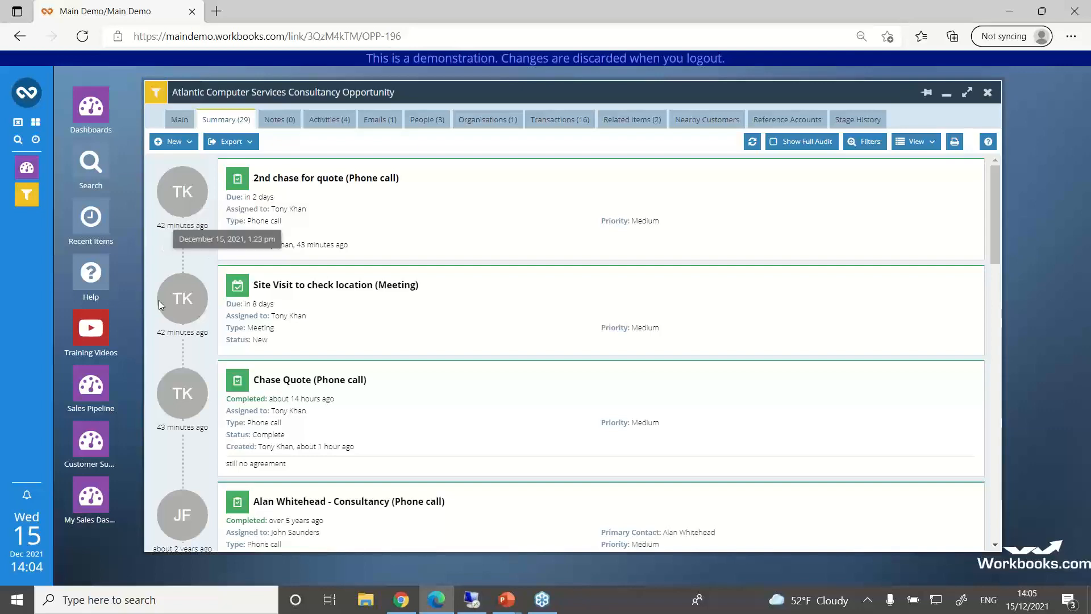
Step: Examine the logged phone calls, meeting and document relationships in the opportunity's summary timeline
mouse_move(215, 335)
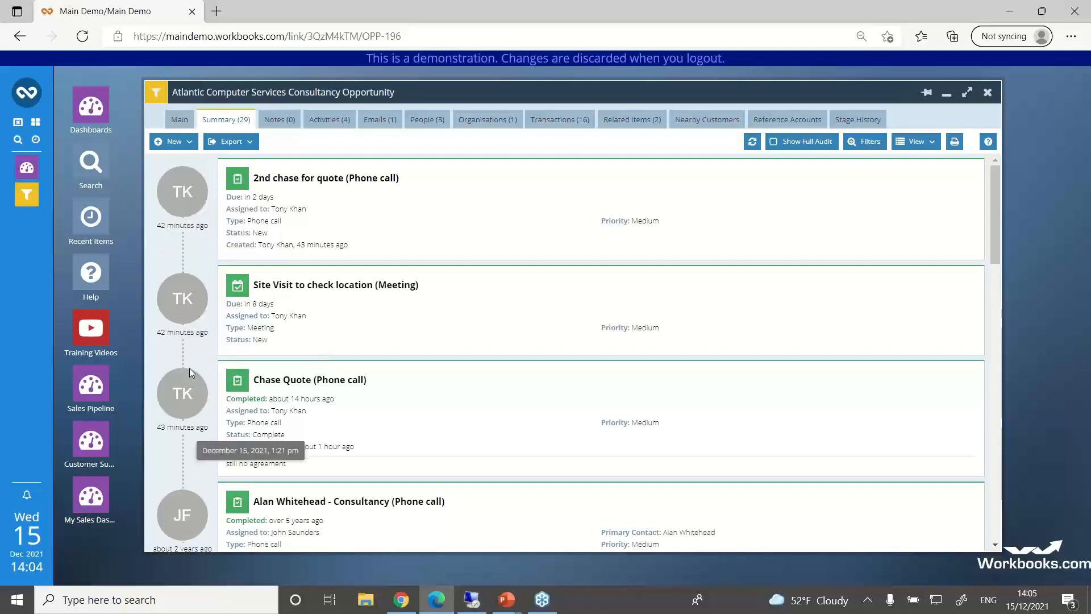
scroll(309, 372, "down", 6)
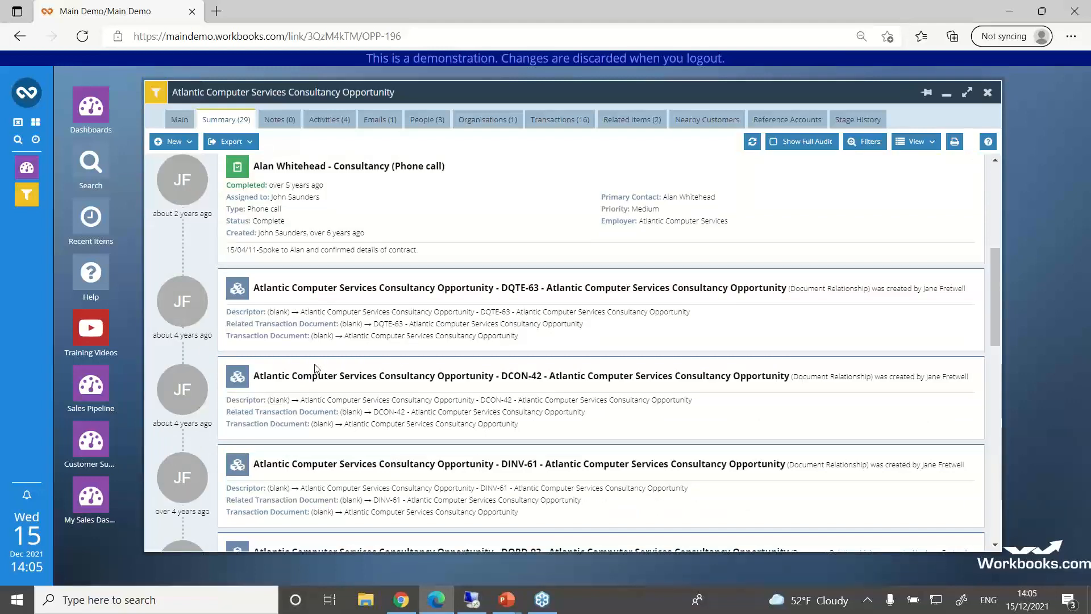
scroll(317, 368, "down", 4)
scroll(309, 285, "up", 8)
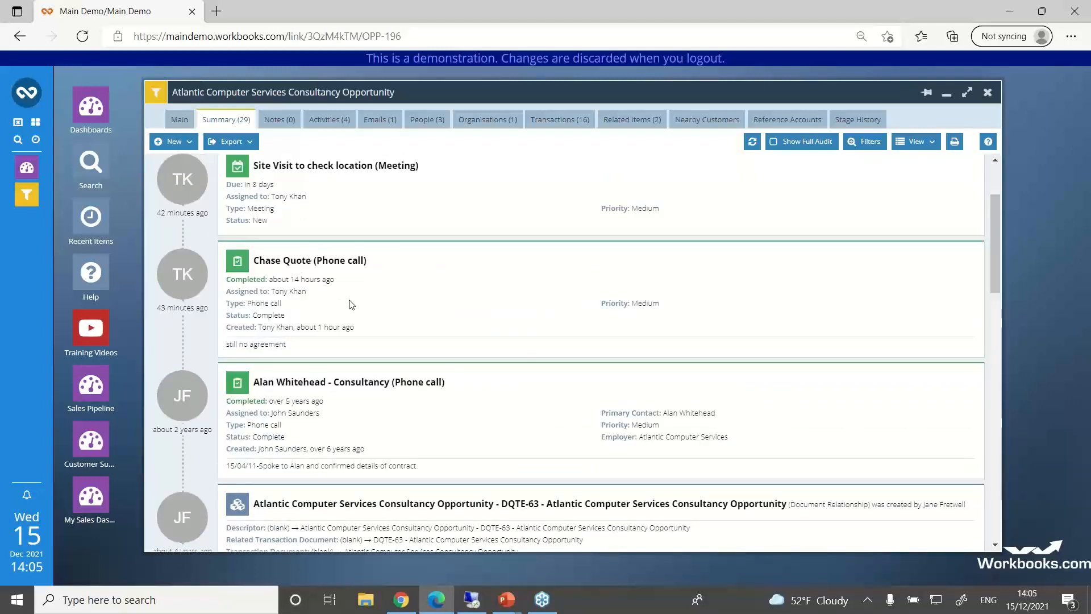
scroll(349, 304, "down", 1)
scroll(349, 304, "down", 1)
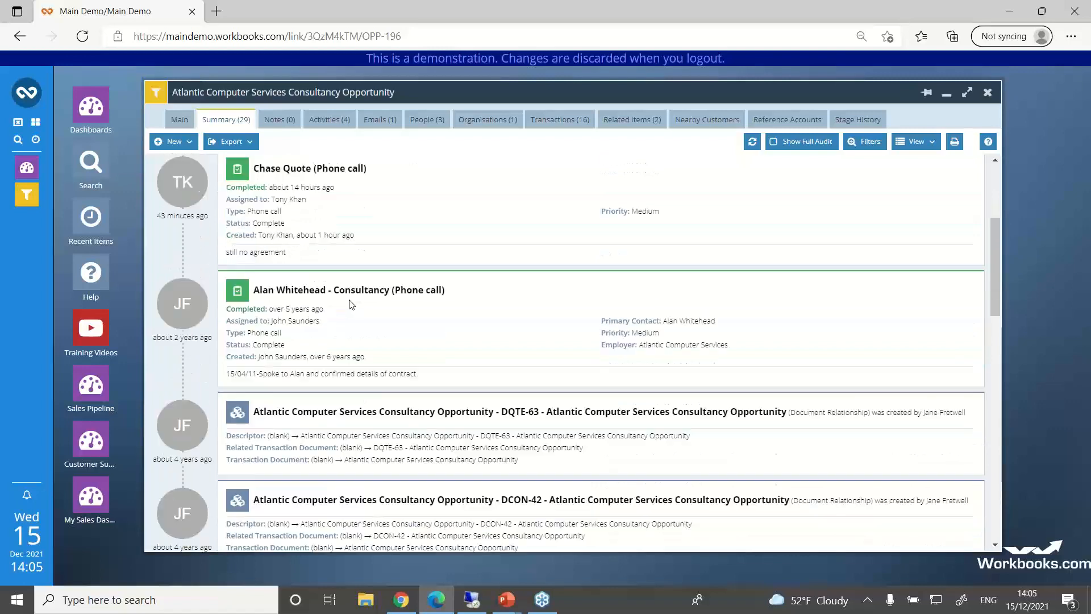
scroll(349, 307, "down", 3)
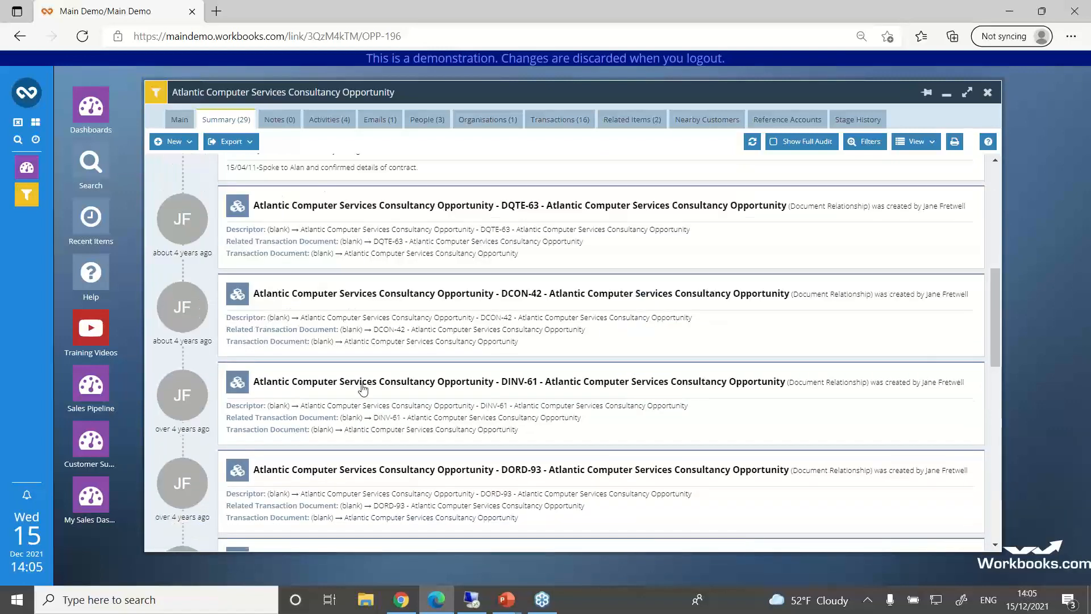
scroll(361, 387, "up", 4)
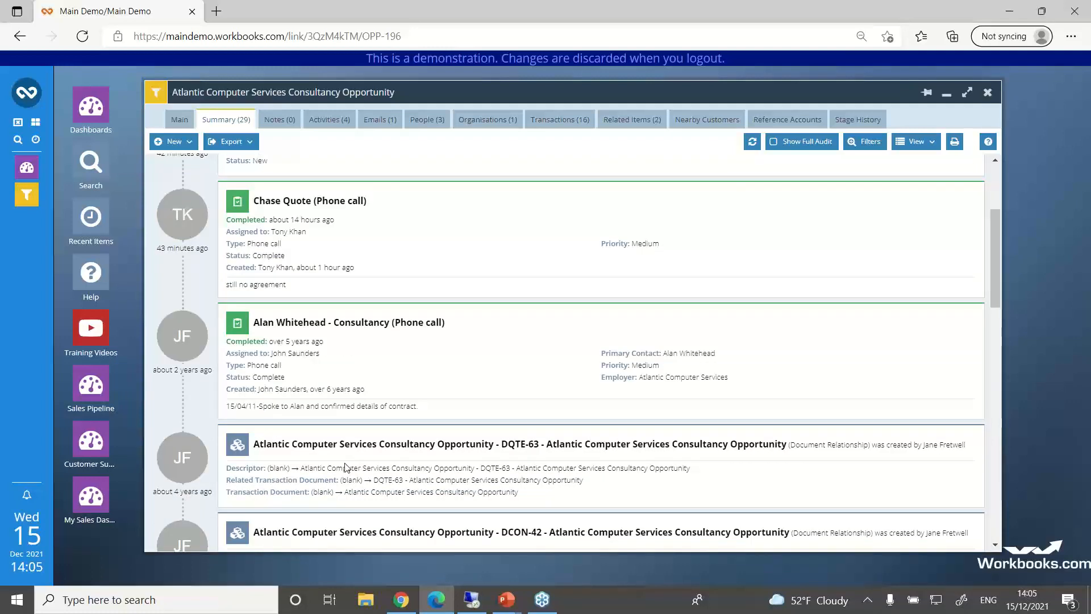
scroll(354, 366, "up", 1)
scroll(353, 366, "up", 1)
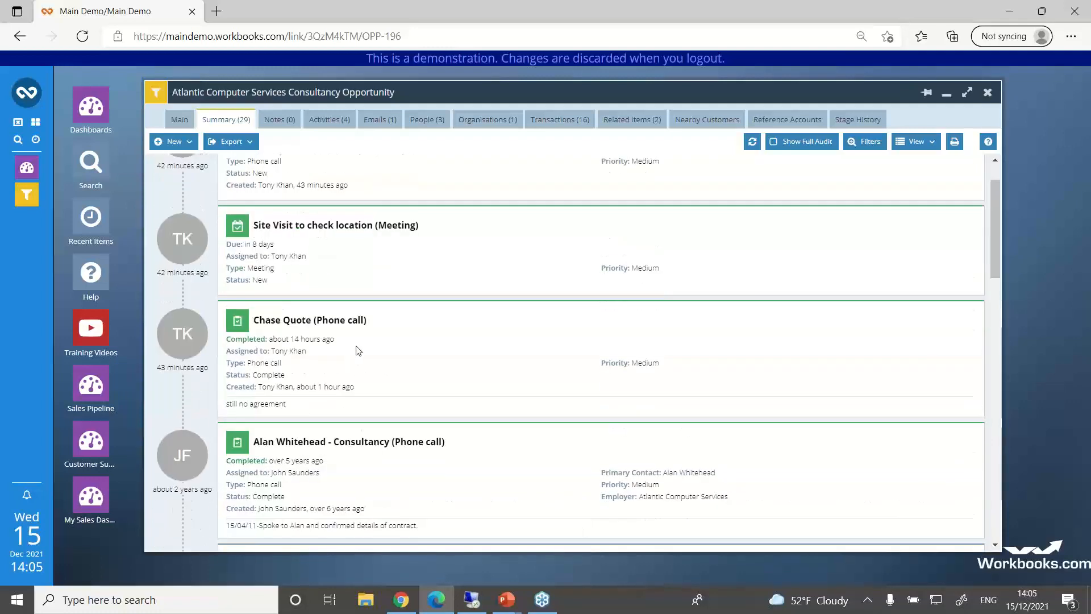
scroll(341, 341, "up", 1)
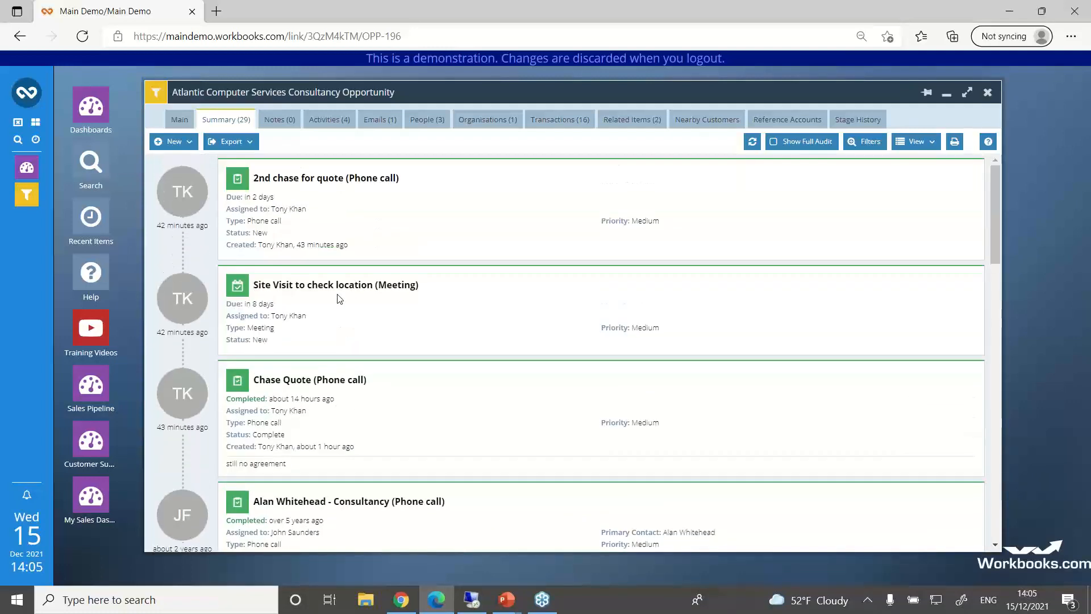
Step: Return to the opportunity's main form and switch it to the Default Layout
left_click(180, 120)
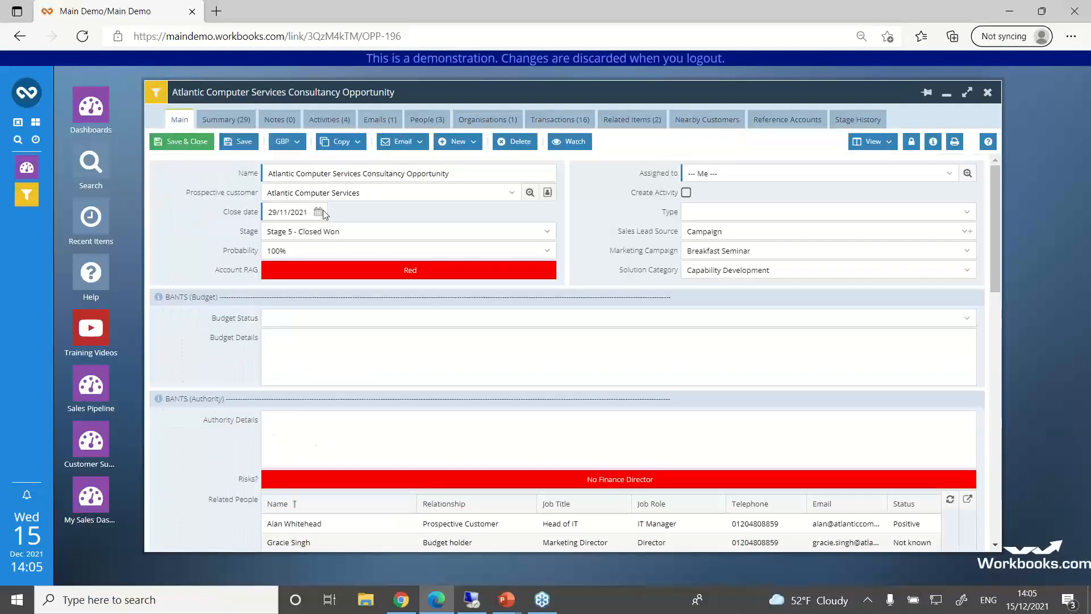
left_click(888, 145)
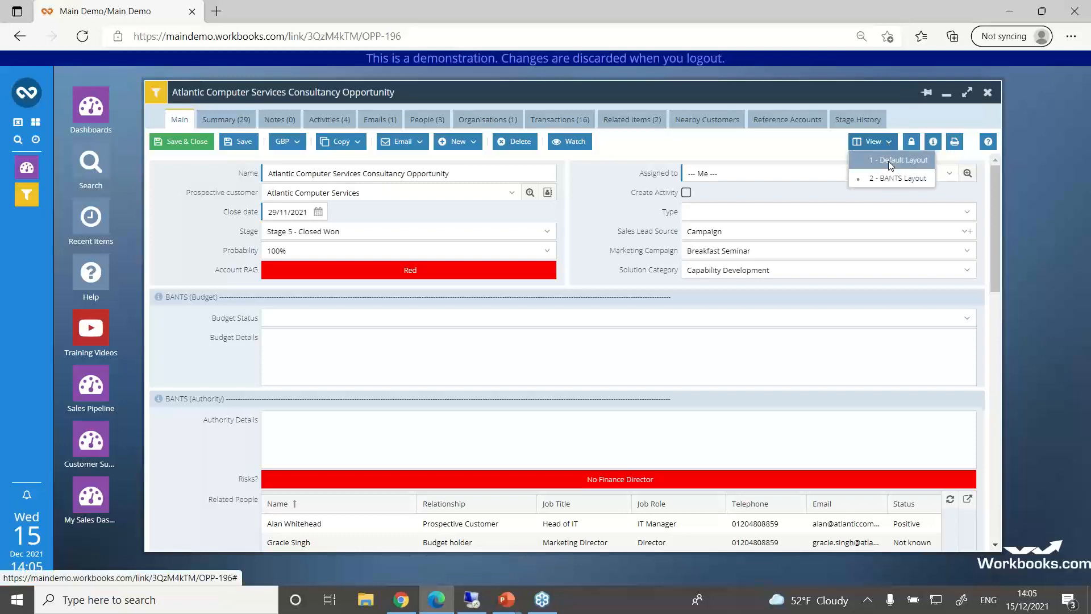
left_click(890, 163)
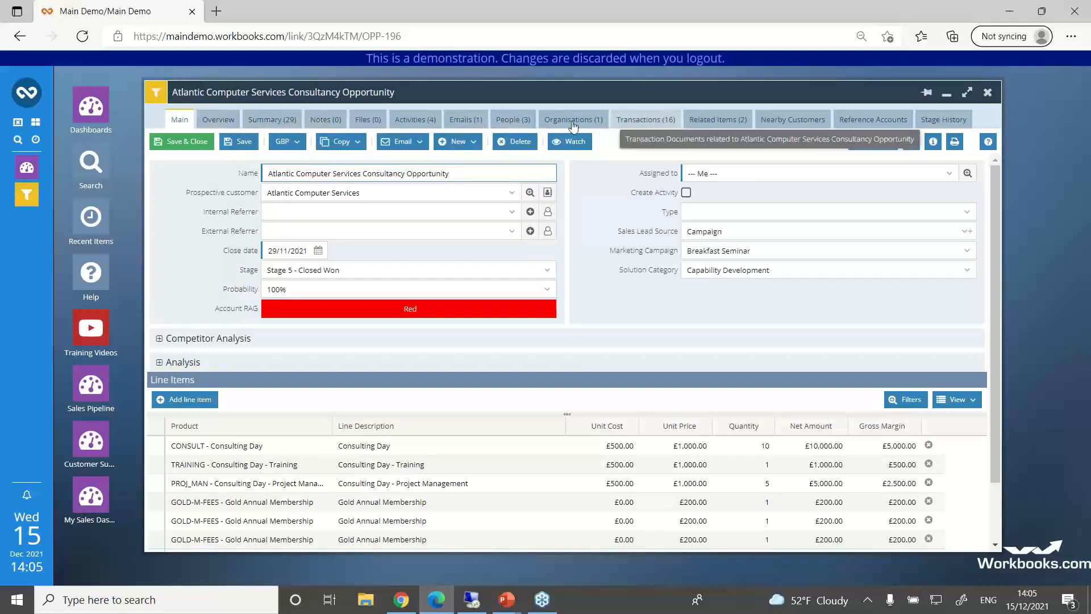
Step: Review the next steps, people, and previous activities and email in the opportunity's overview
left_click(220, 124)
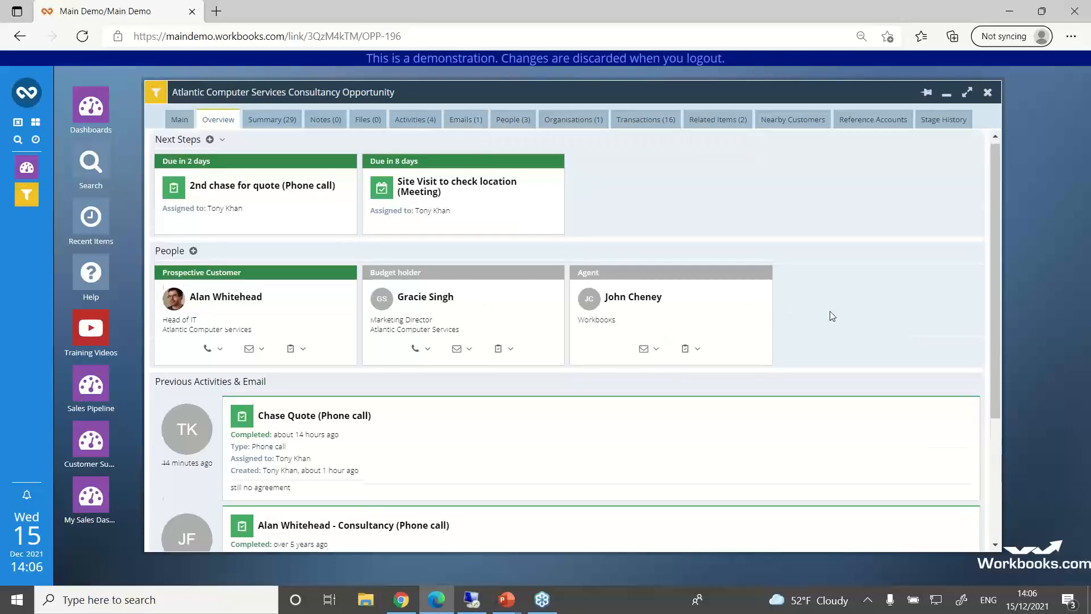
scroll(830, 316, "down", 1)
scroll(830, 315, "down", 2)
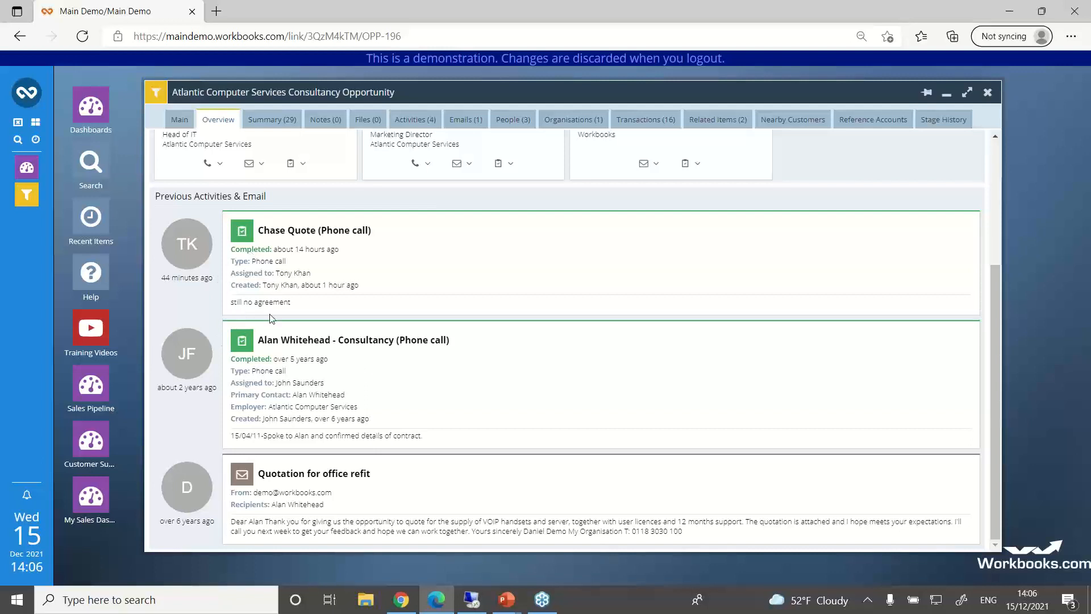
scroll(357, 446, "up", 2)
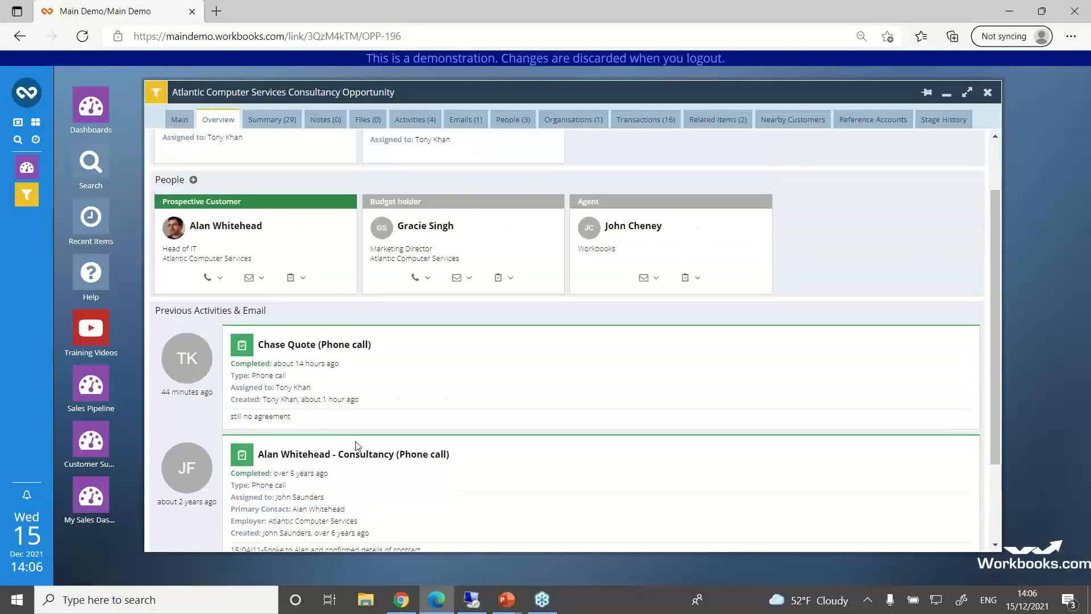
scroll(357, 446, "up", 1)
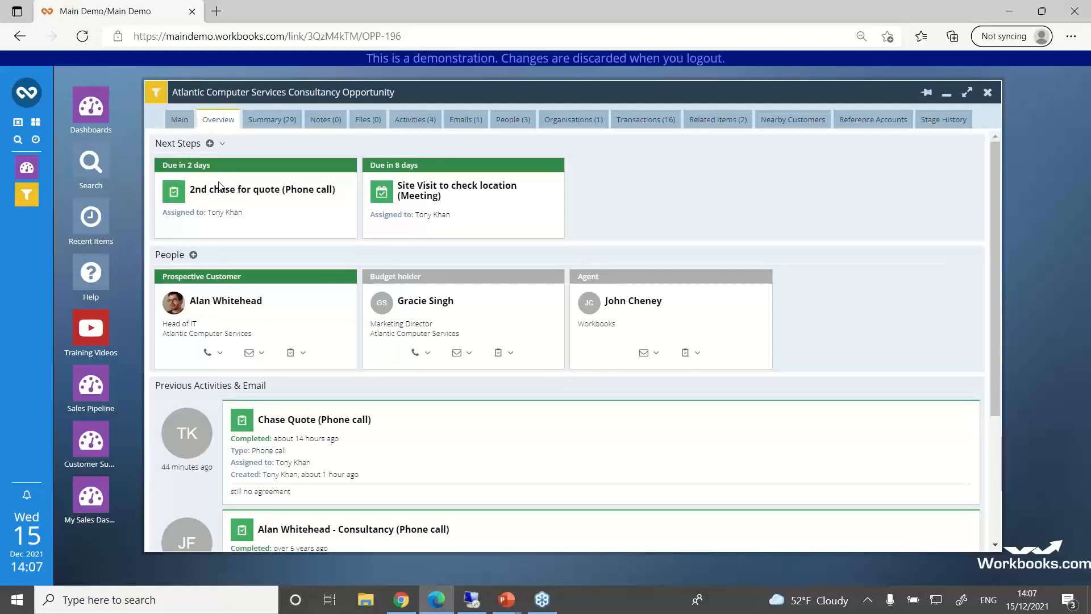
Step: Create a phone call from the opportunity's next steps, due 30/12/2021, with the subject "Final Chase"
left_click(220, 145)
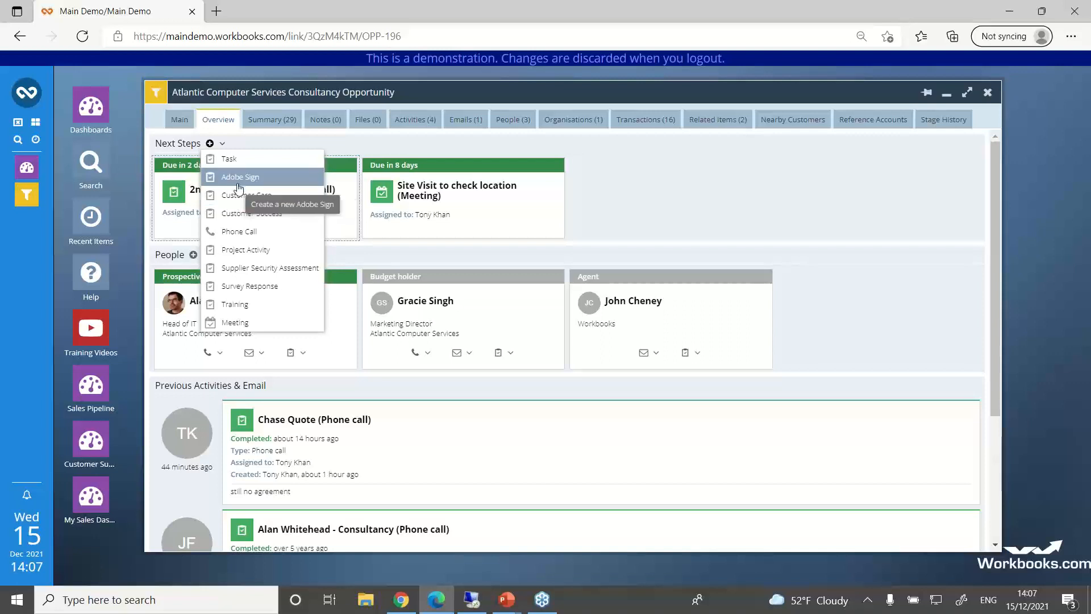
left_click(230, 233)
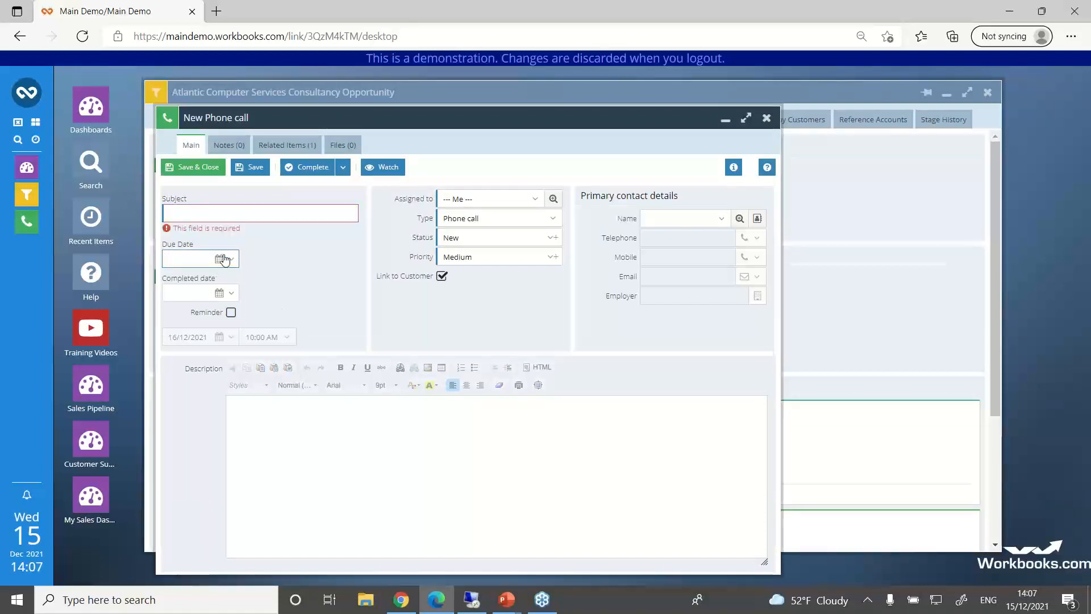
left_click(222, 259)
left_click(274, 406)
left_click(227, 215)
type("F")
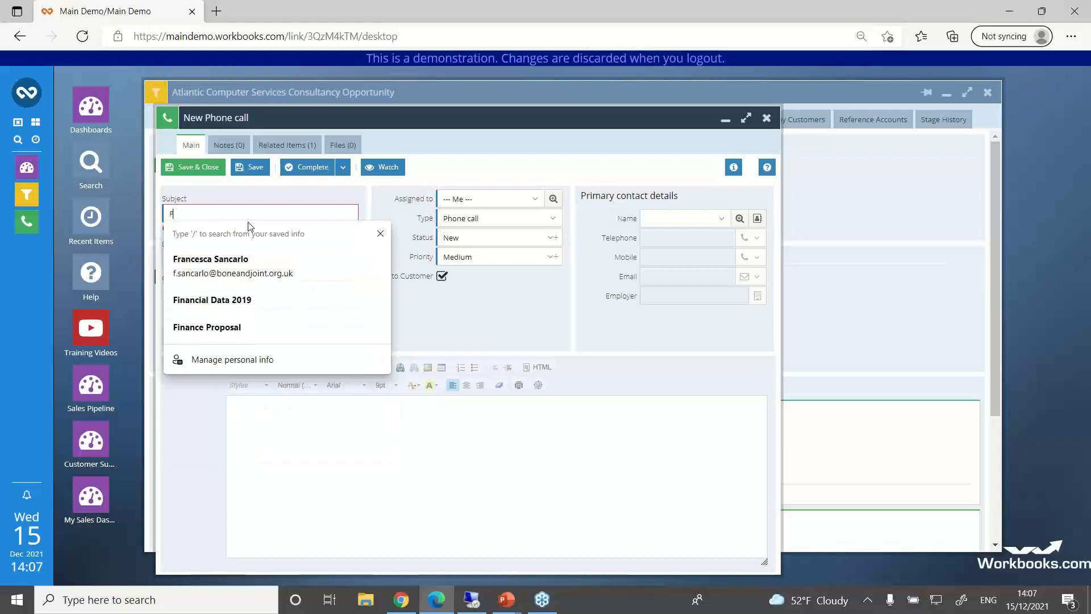
type("inal")
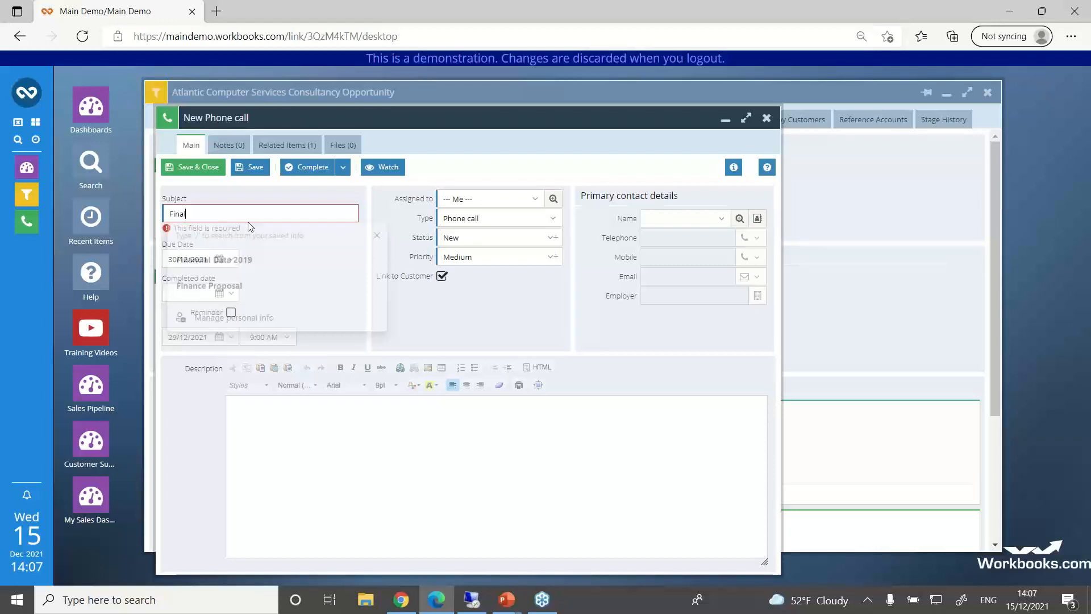
type("Chase")
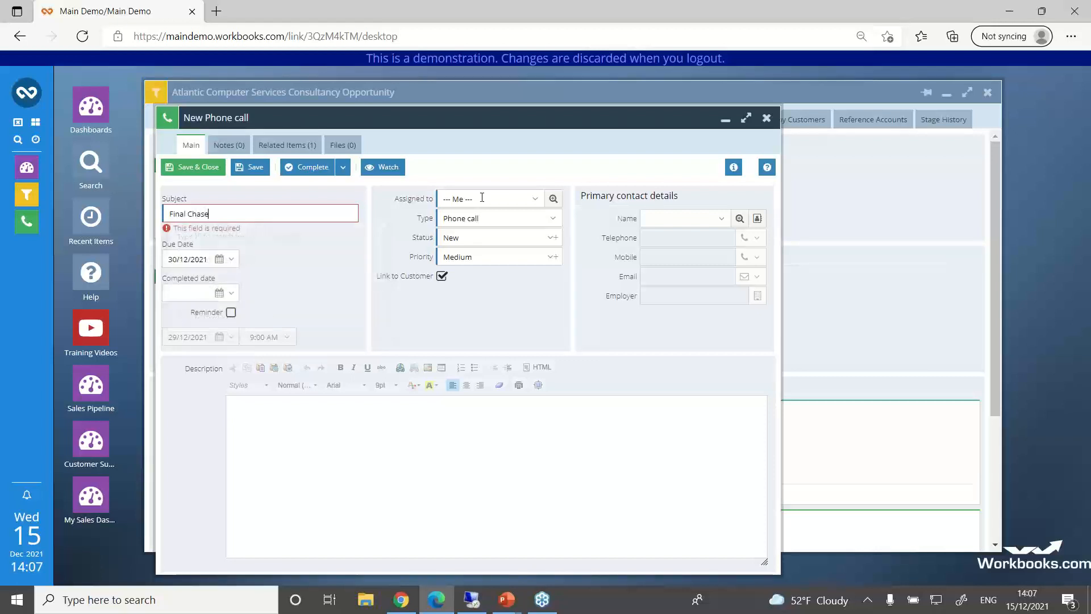
Step: Assign the Final Chase phone call to the first individual colleague after the queues, then save and close it
left_click(482, 198)
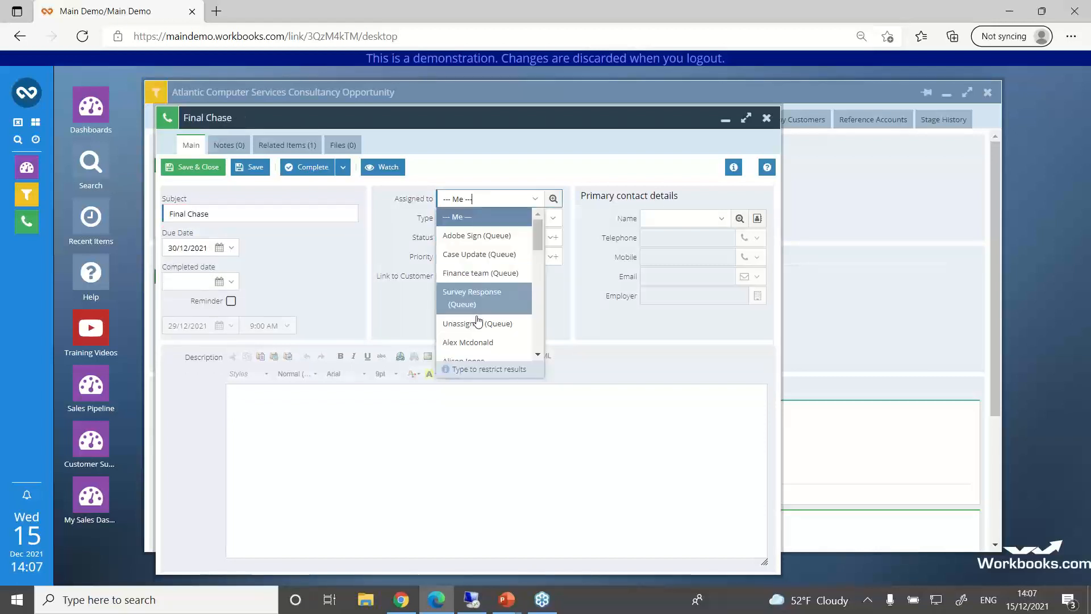
left_click(468, 342)
left_click(194, 167)
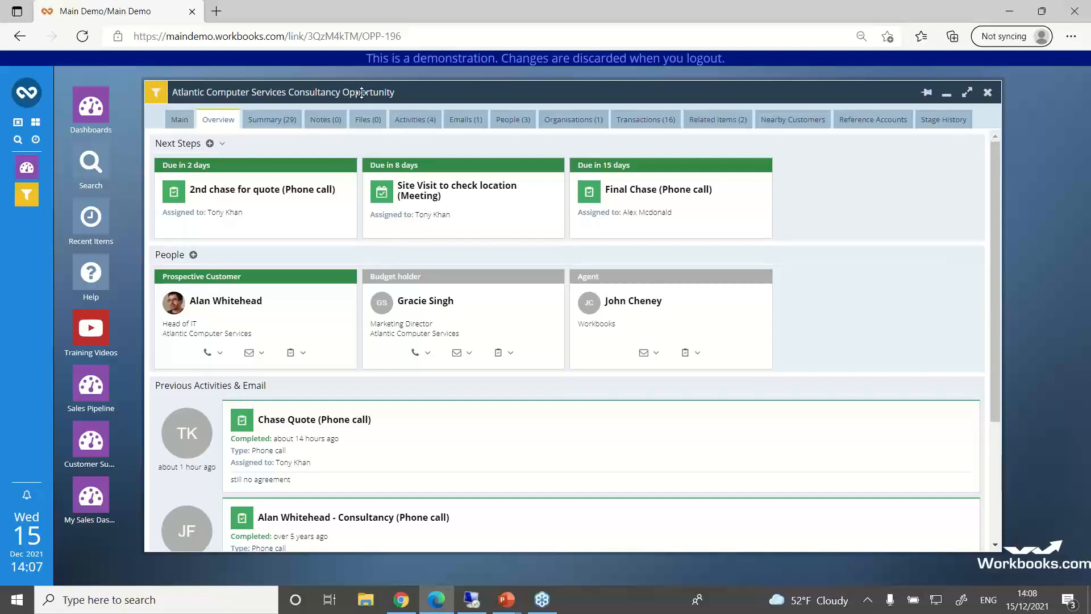
Step: Return to the opportunity's main form, reposition its window and make the window narrower
left_click_drag(361, 92, 355, 88)
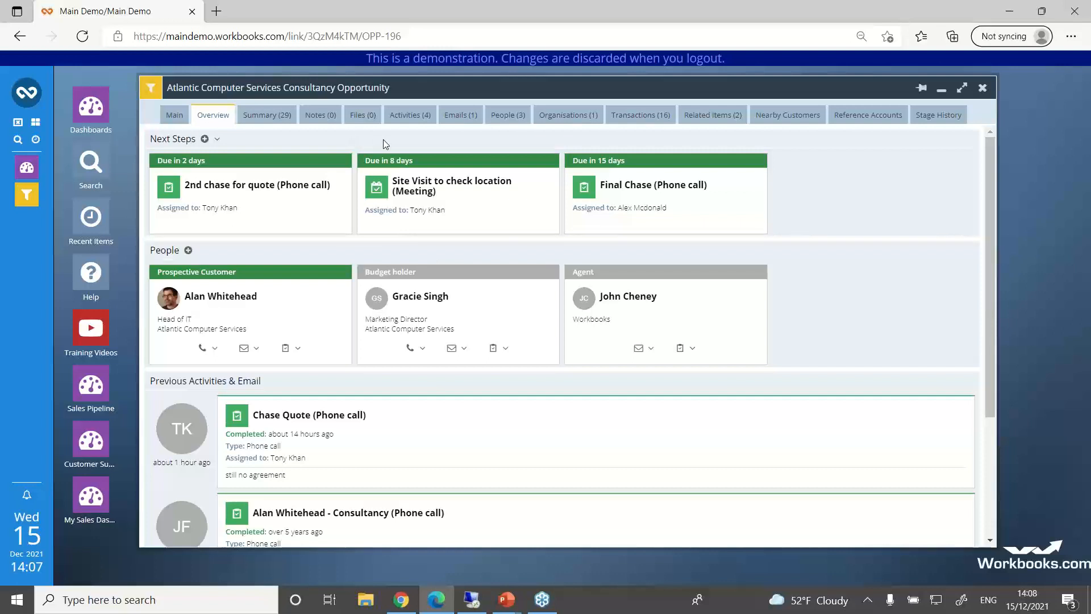
left_click(177, 117)
left_click_drag(188, 91, 165, 91)
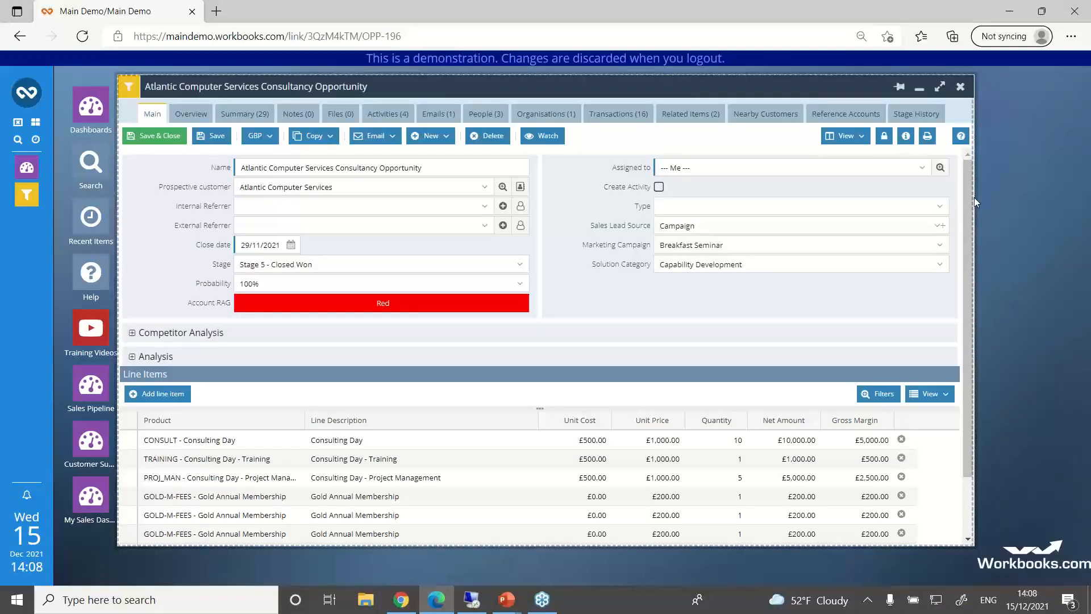
left_click_drag(975, 197, 783, 199)
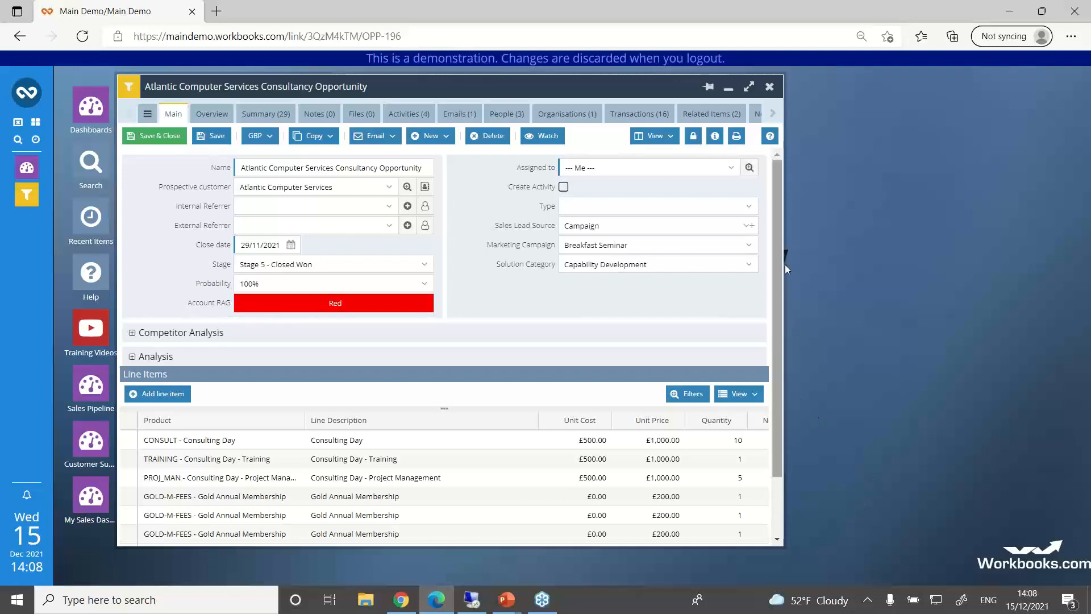
left_click_drag(784, 263, 850, 279)
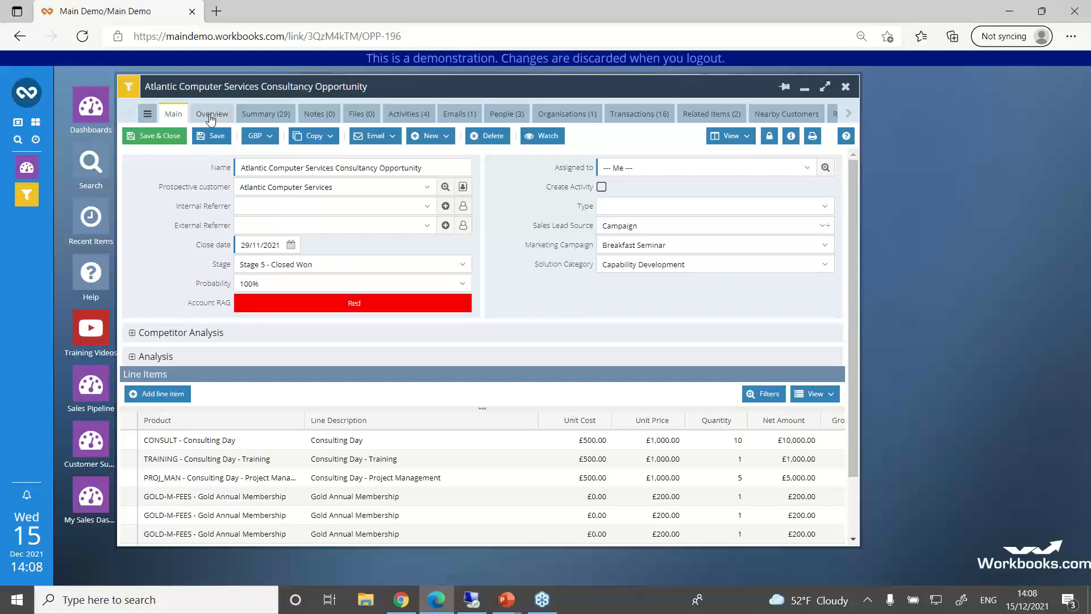
Step: Open the list of customisable record types in the system configuration
left_click(27, 95)
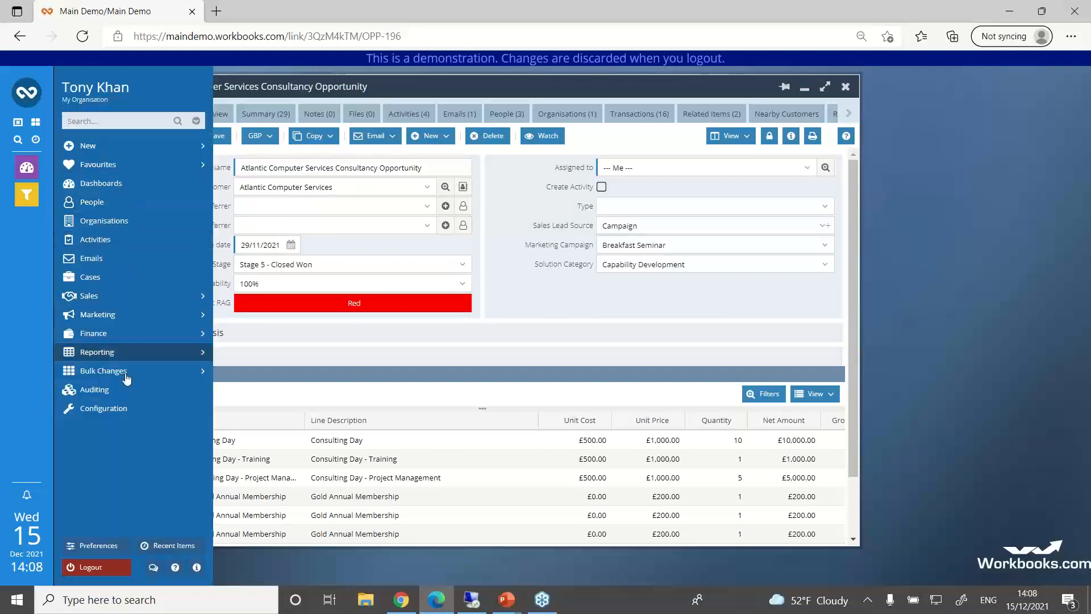
left_click(117, 410)
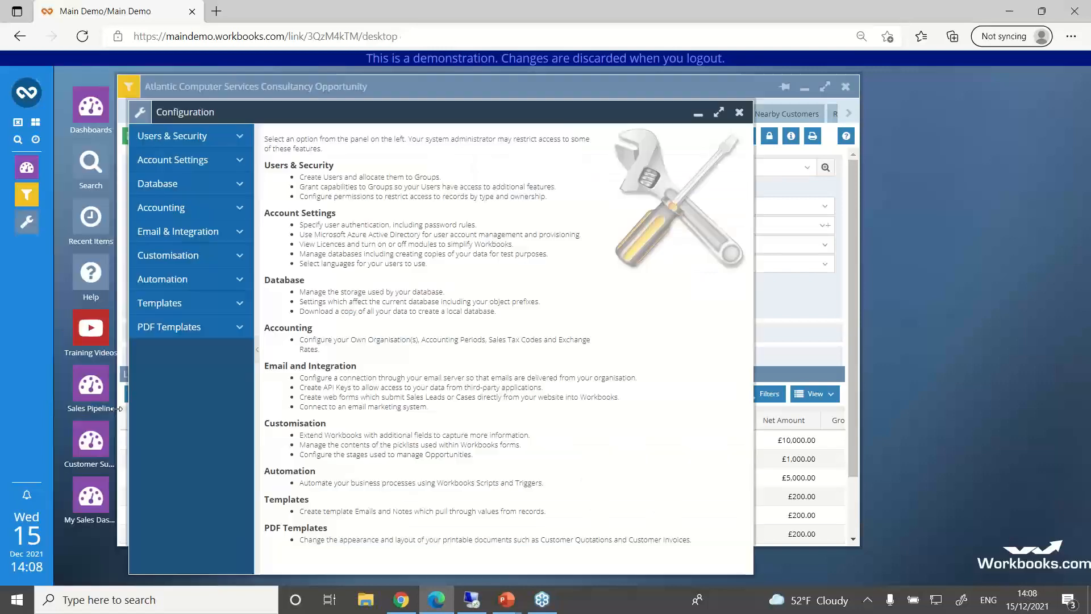
left_click(167, 255)
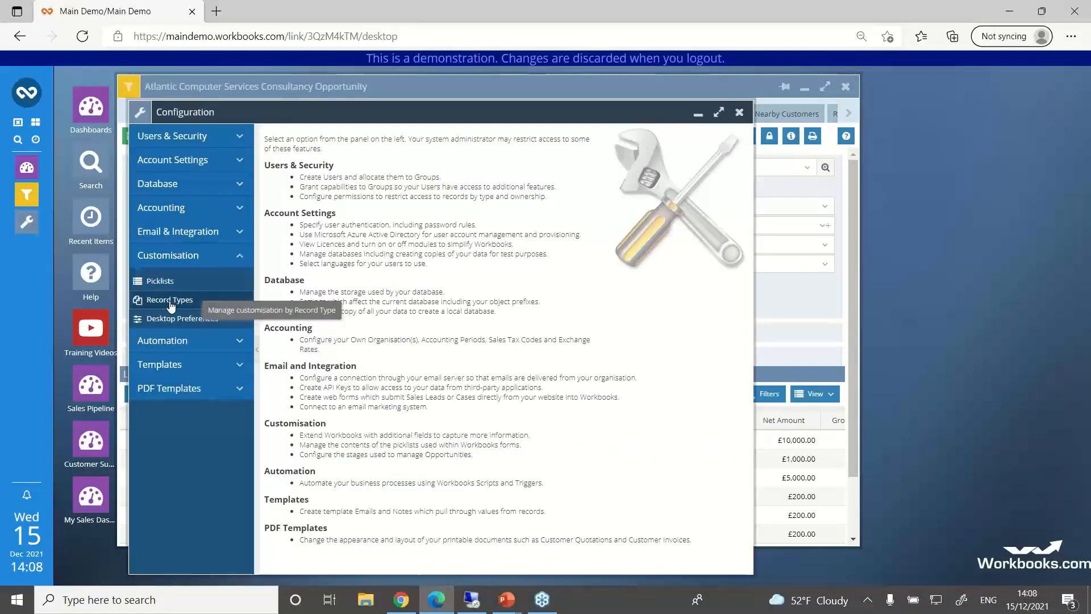
left_click(170, 301)
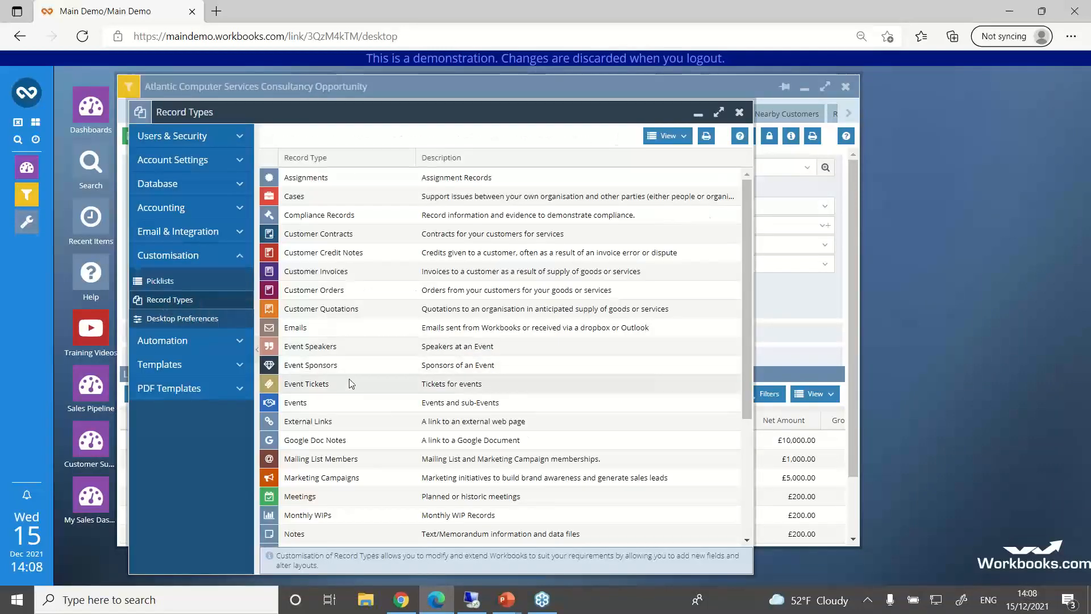
Step: Open the customisation settings of the Opportunities record type and list its form layouts
scroll(349, 379, "down", 1)
scroll(349, 384, "down", 3)
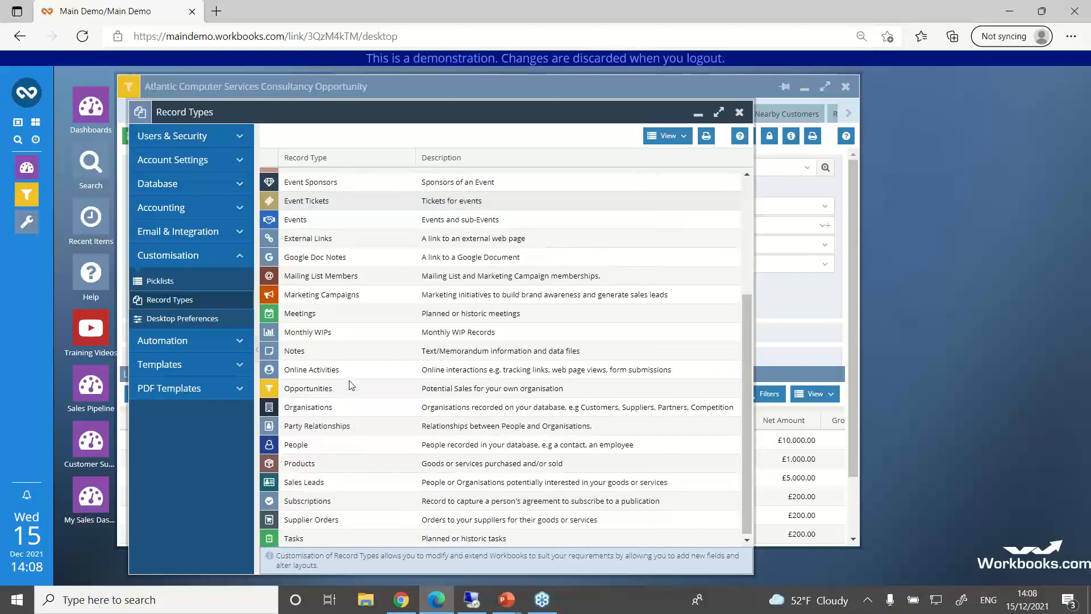
left_click(308, 389)
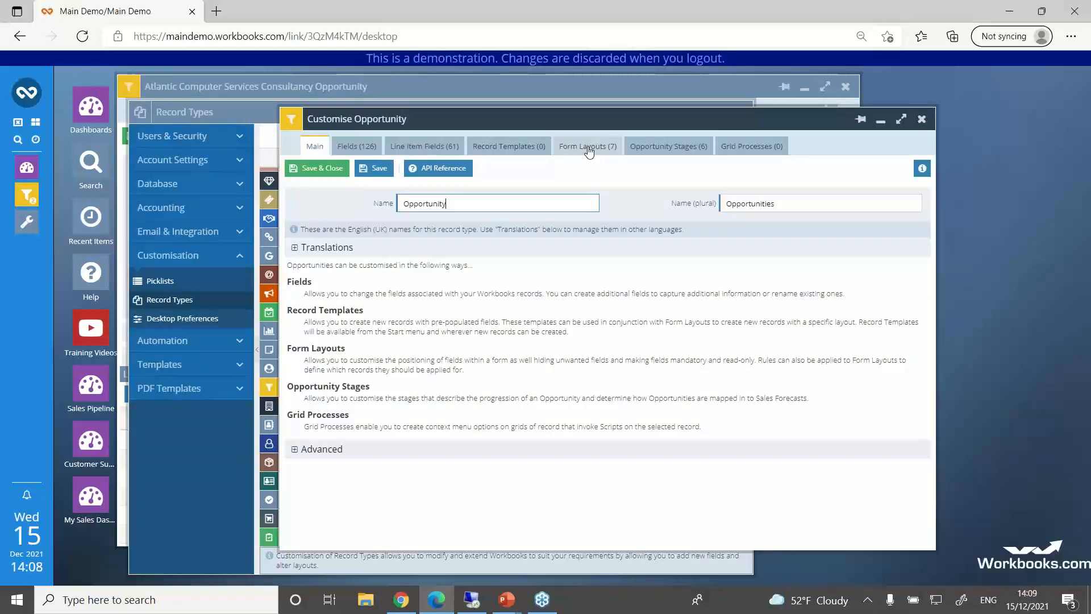
left_click(588, 147)
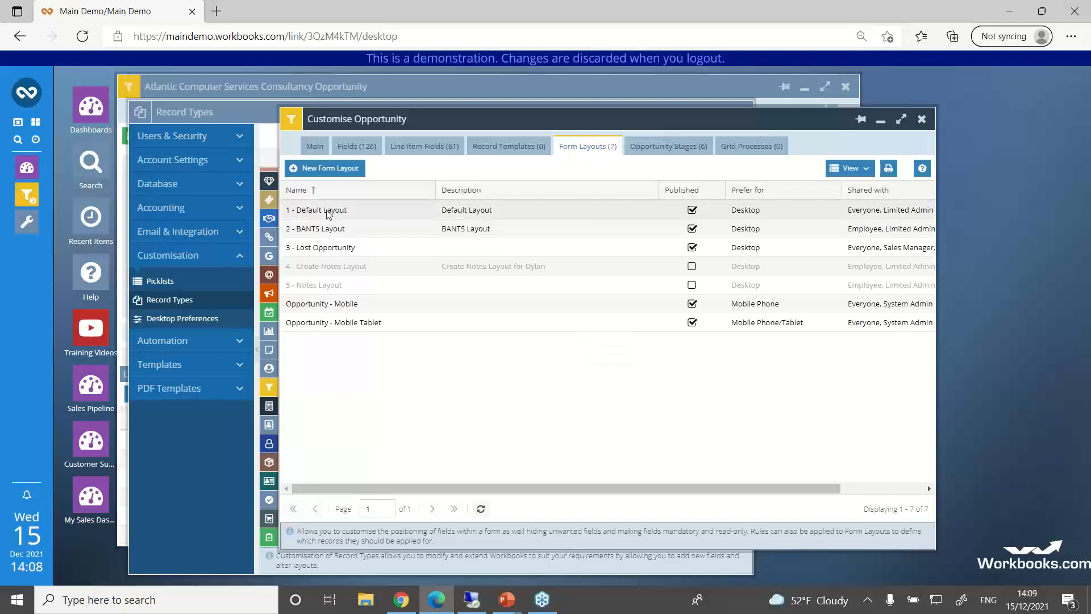
Step: Look at the position options for the Overview tab in the opportunity's 1 - Default Layout, and close the layout without saving changes
left_click(329, 214)
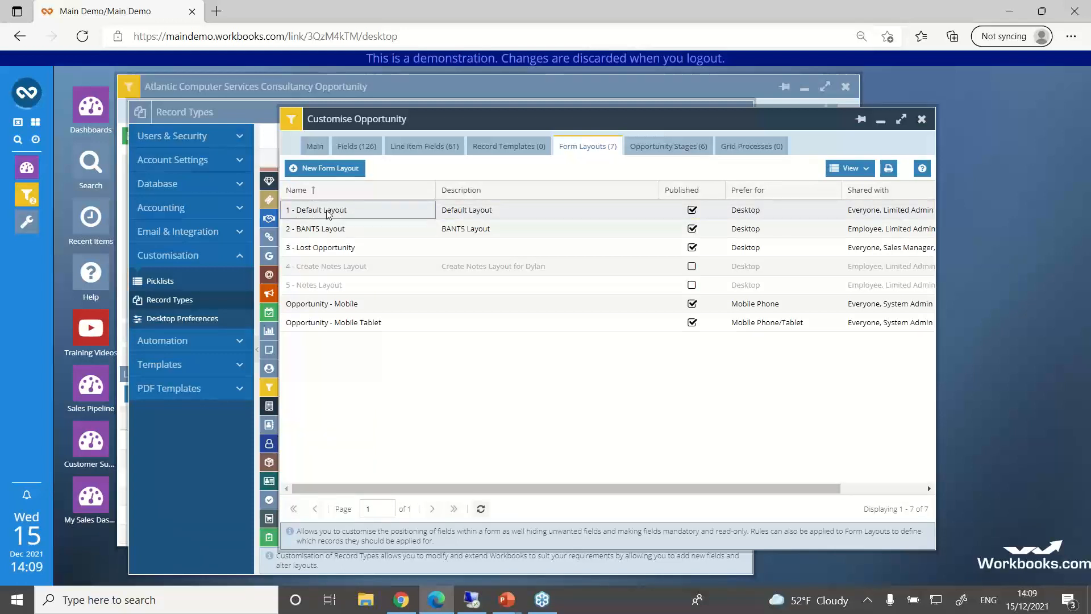
double_click(328, 214)
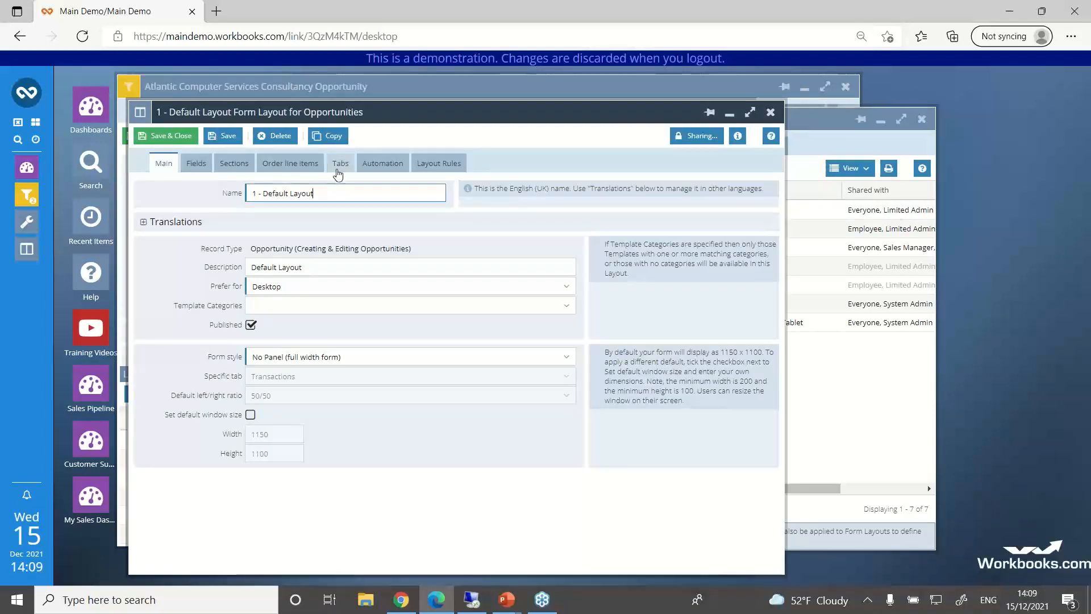
left_click(339, 165)
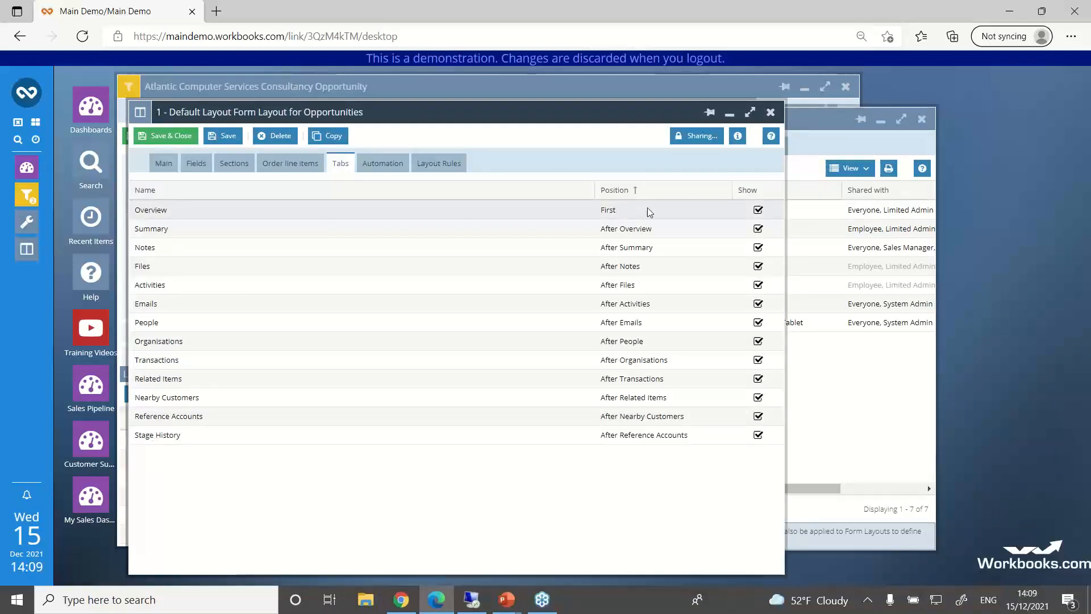
left_click(391, 211)
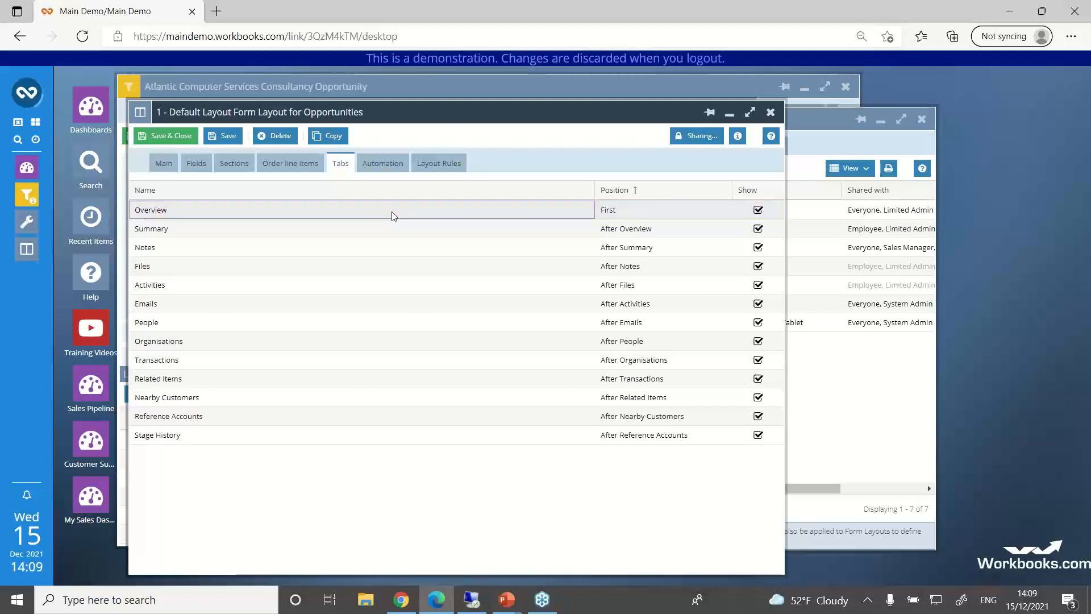
double_click(392, 215)
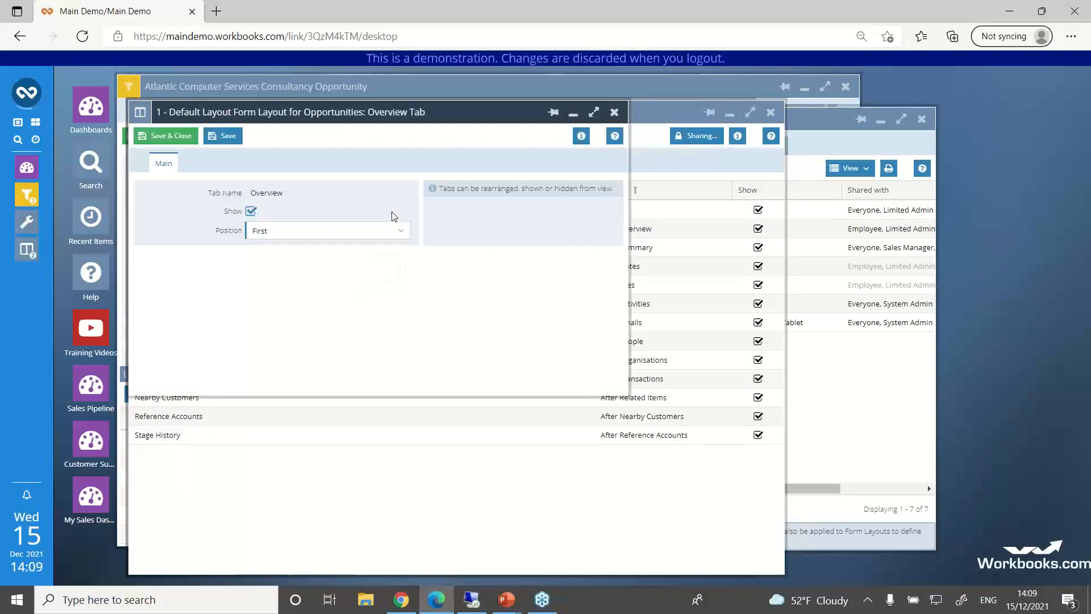
left_click(385, 232)
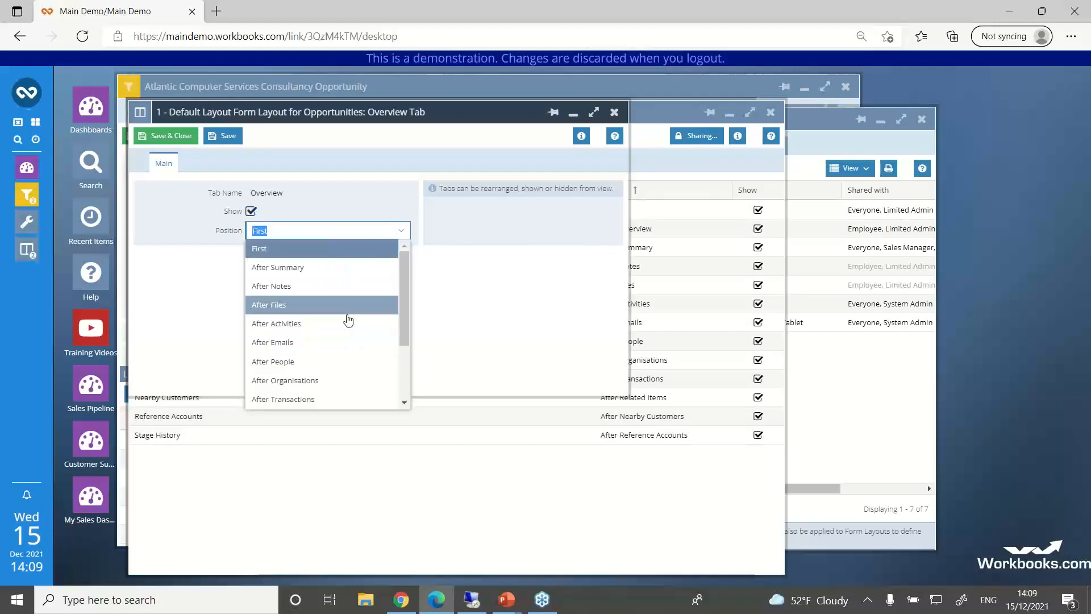
left_click(614, 112)
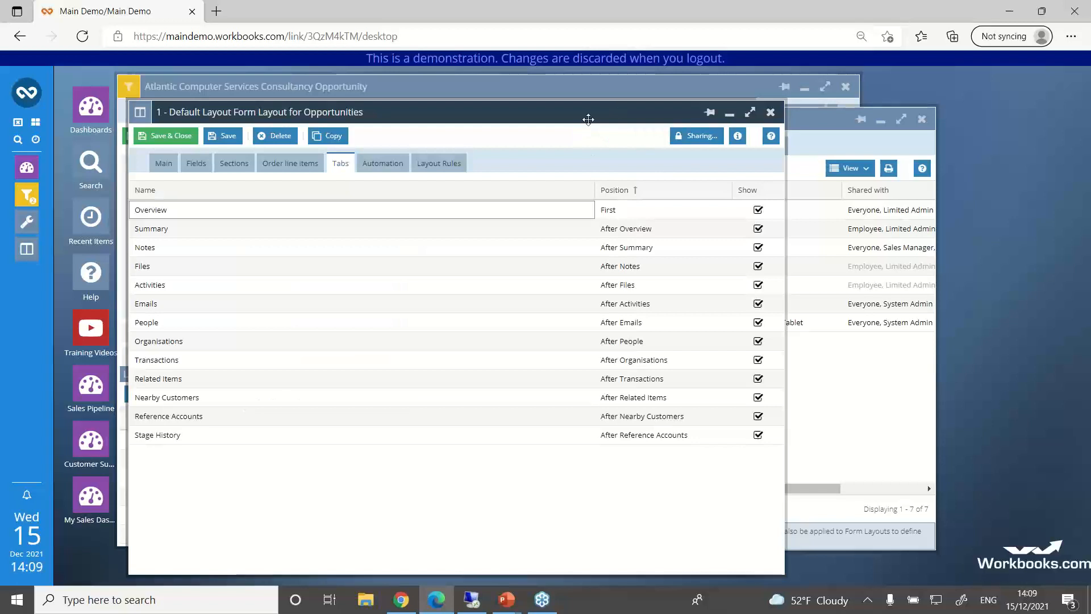
left_click(771, 113)
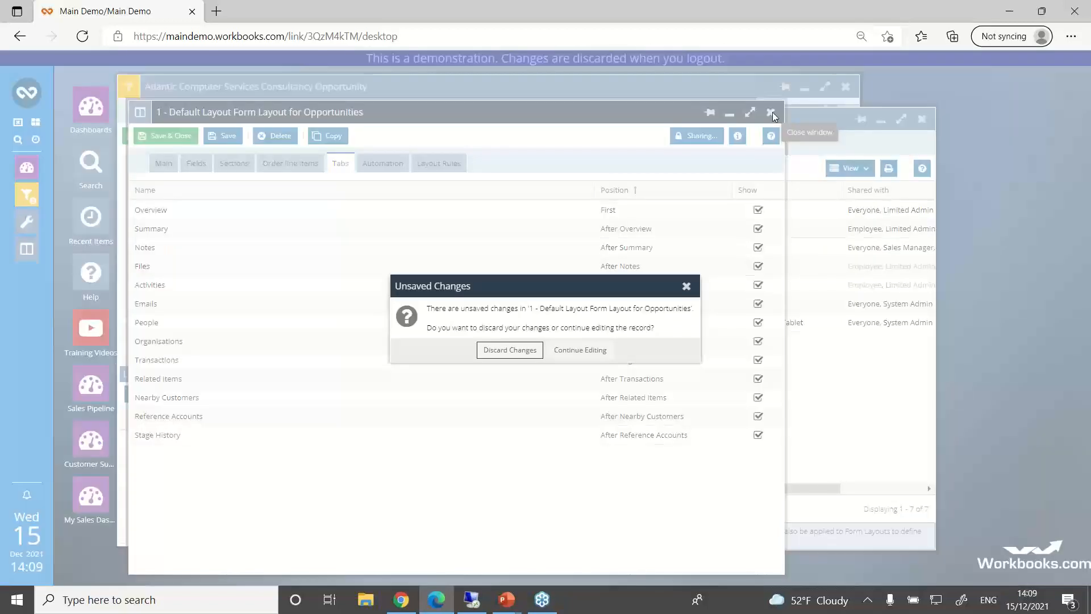
left_click(510, 350)
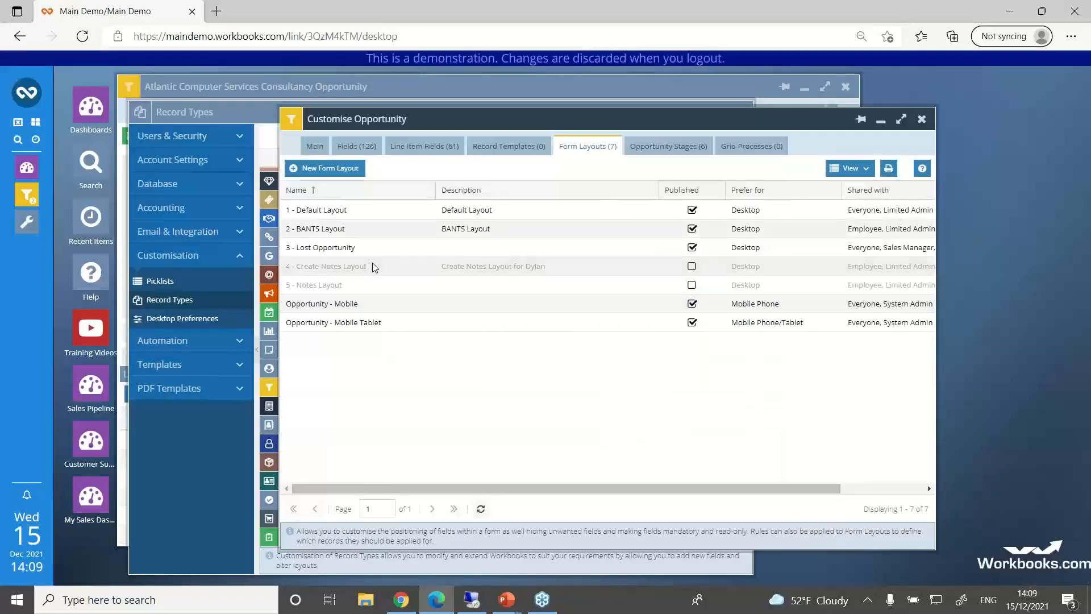
Step: Show the Overview tab after Activities in the 2 - BANTS Layout, and save and close the layout
left_click(309, 230)
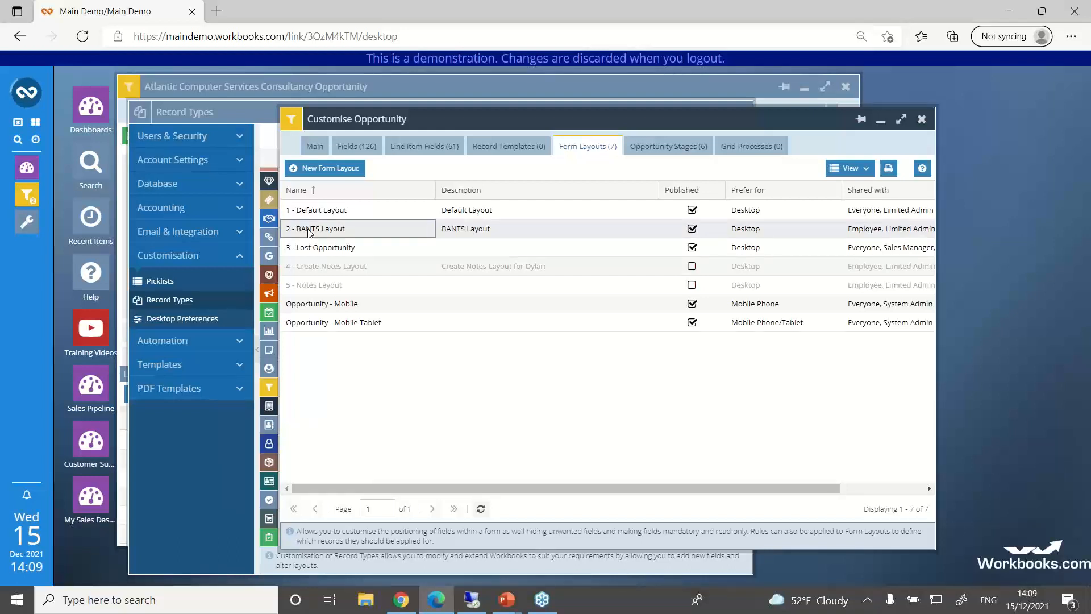
double_click(309, 230)
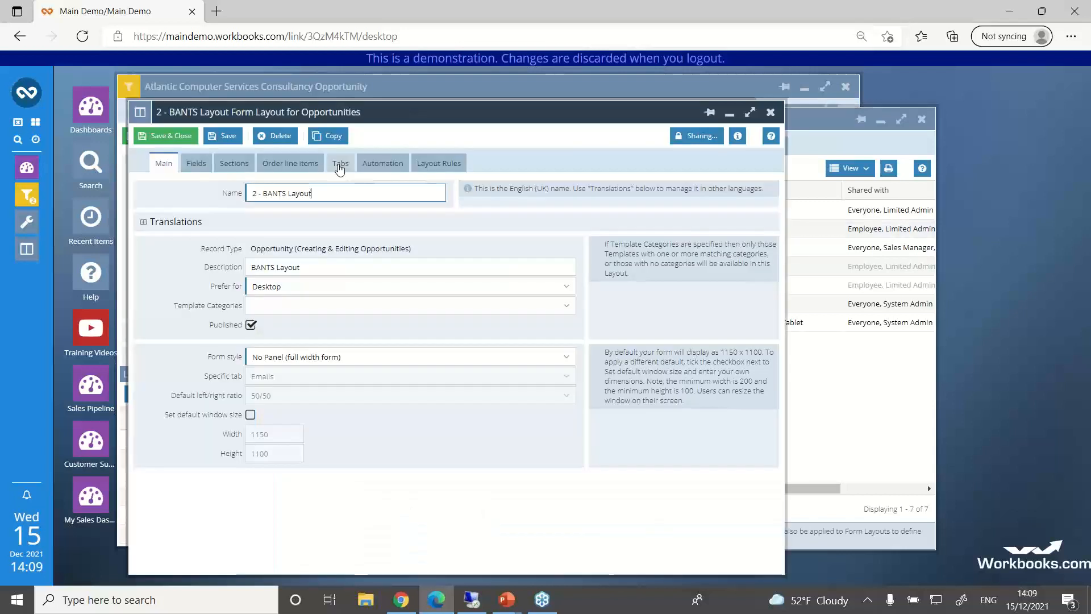
left_click(340, 165)
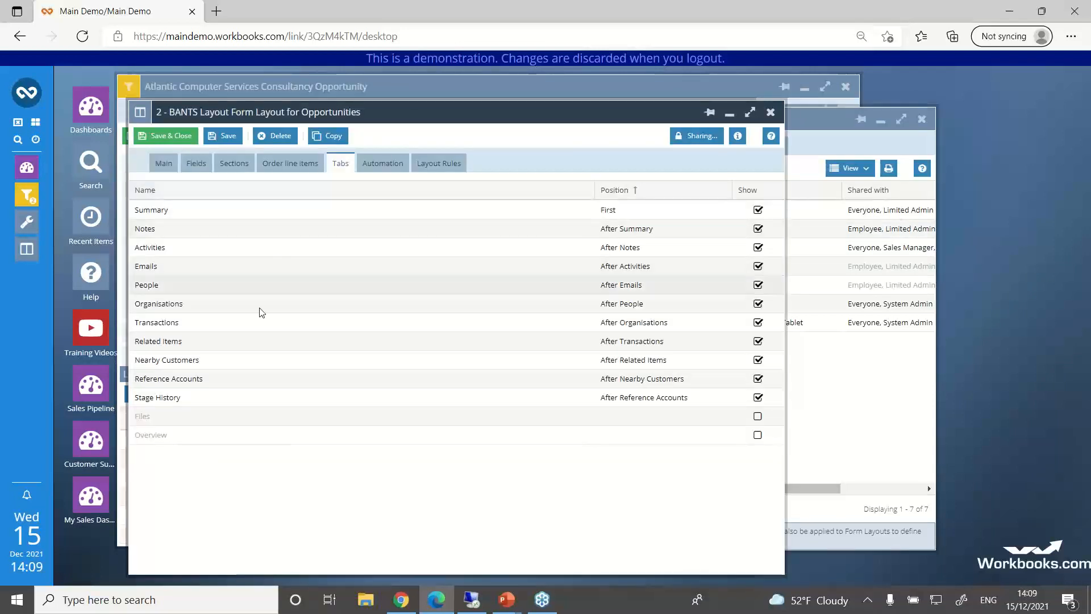
left_click(167, 438)
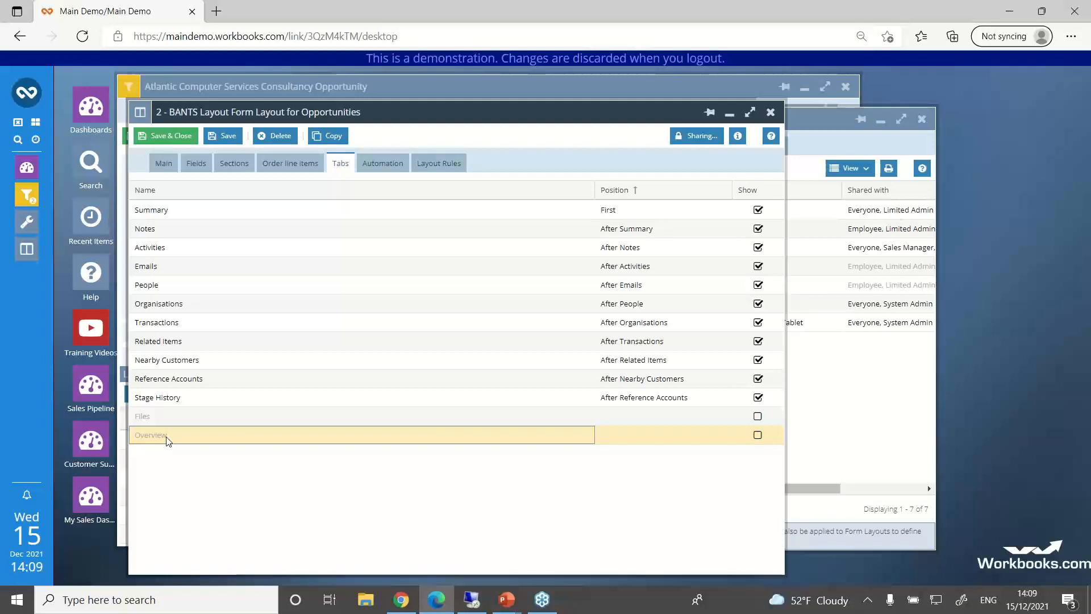
left_click(166, 437)
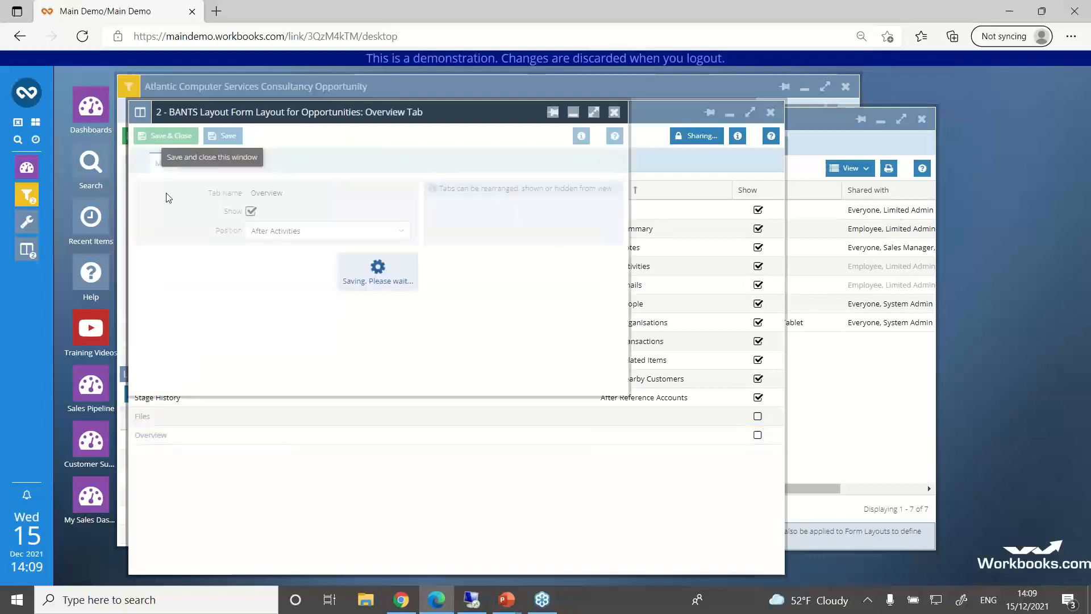
left_click(166, 135)
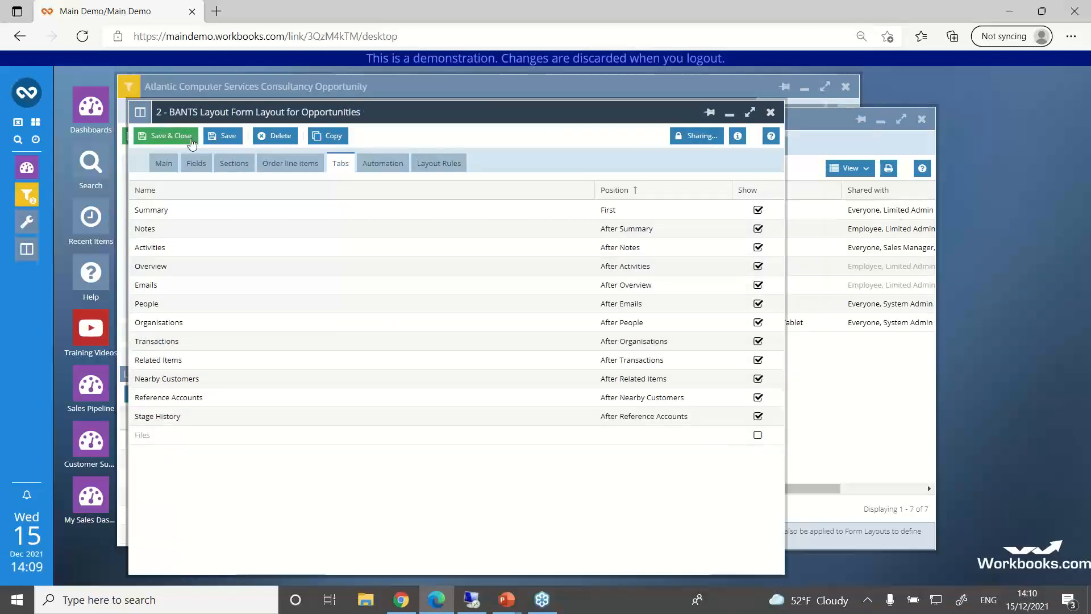
left_click(171, 135)
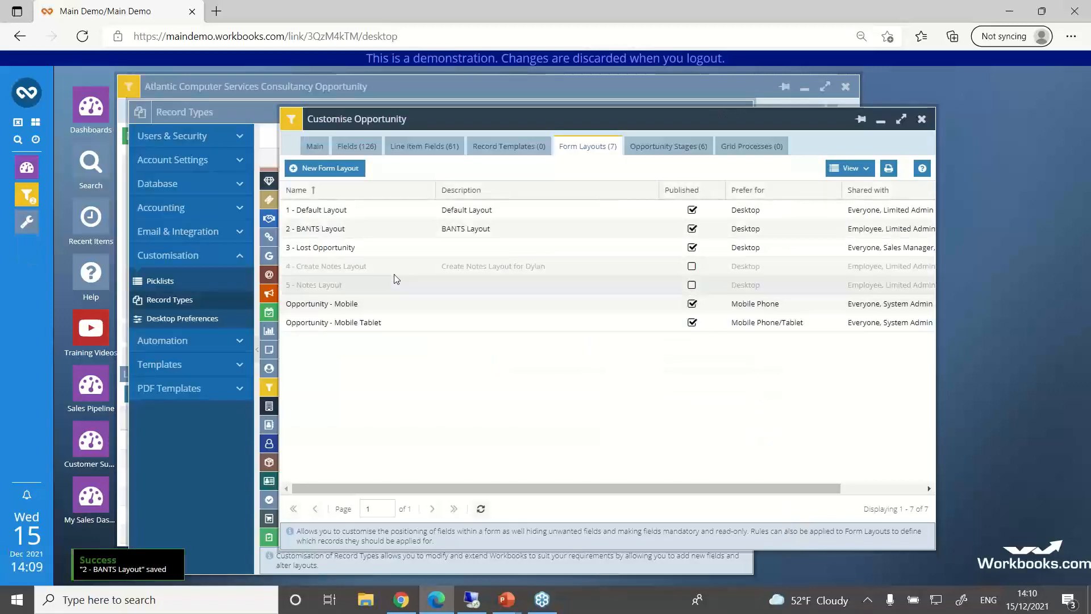
Step: Set the 1 - Default Layout's form style to a panel on the right with Overview as the specific tab, and save and close it
left_click(322, 215)
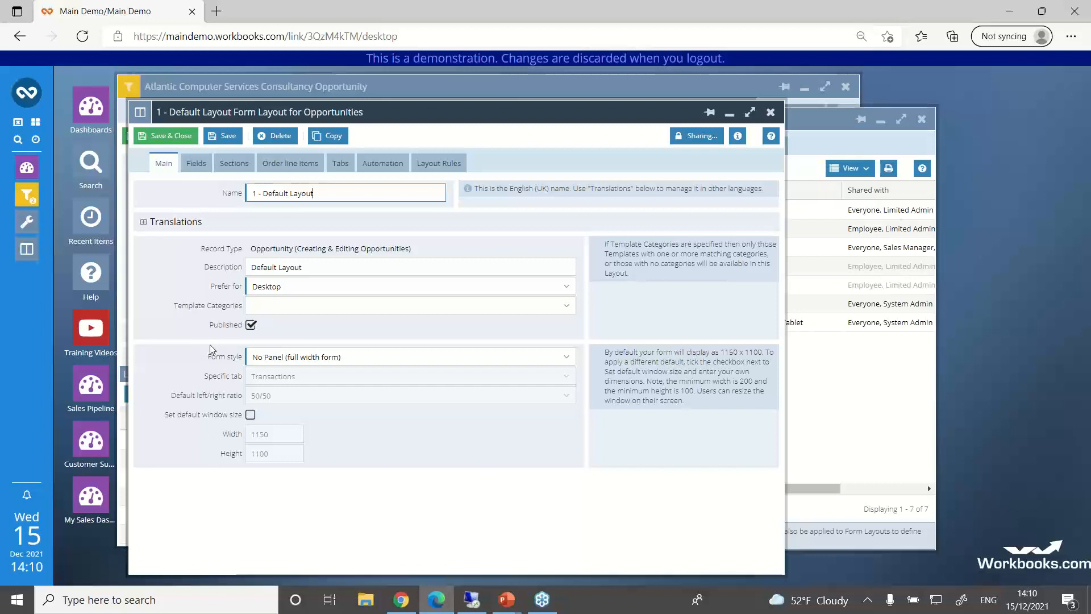
left_click(567, 360)
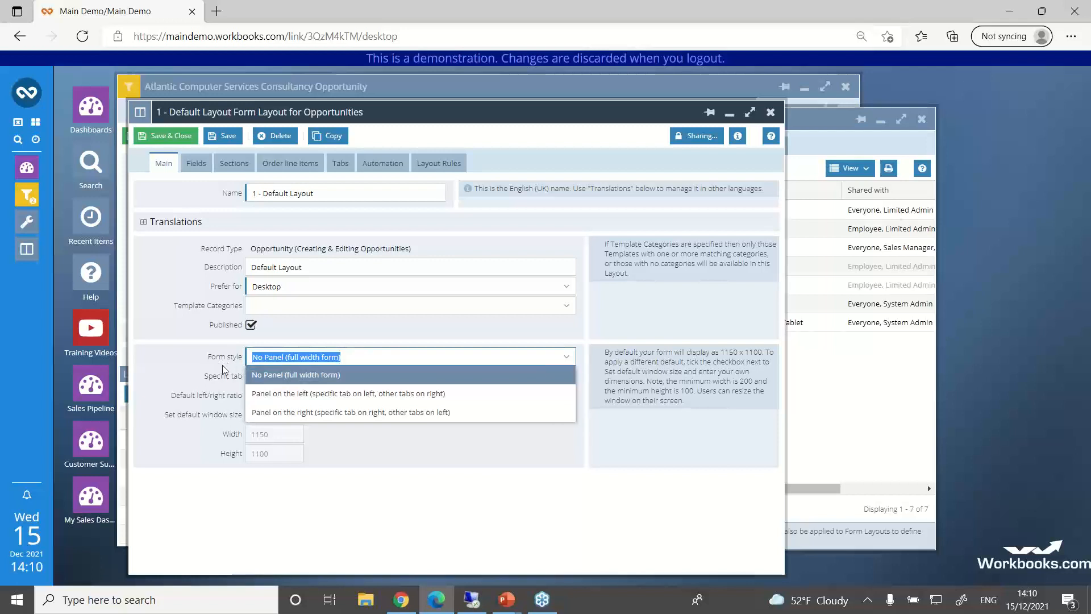
left_click(287, 414)
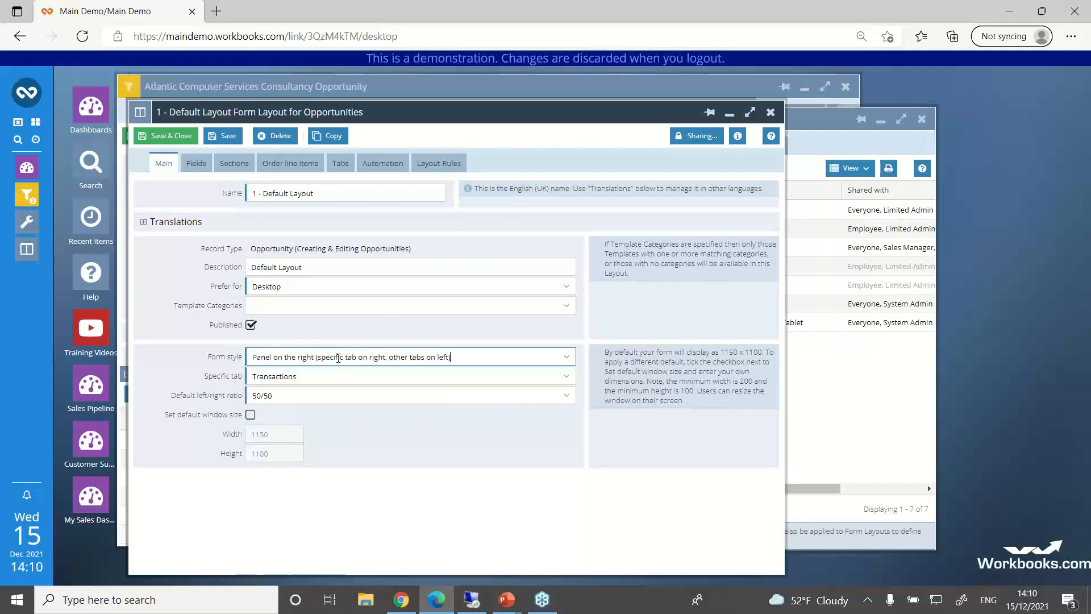
left_click(251, 324)
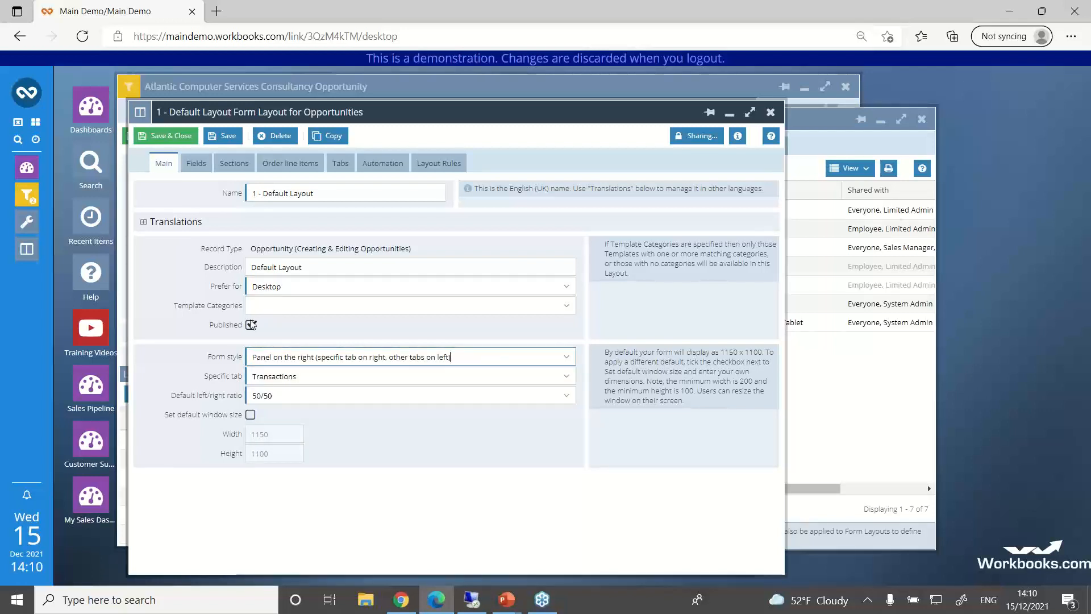
left_click(251, 325)
left_click(565, 380)
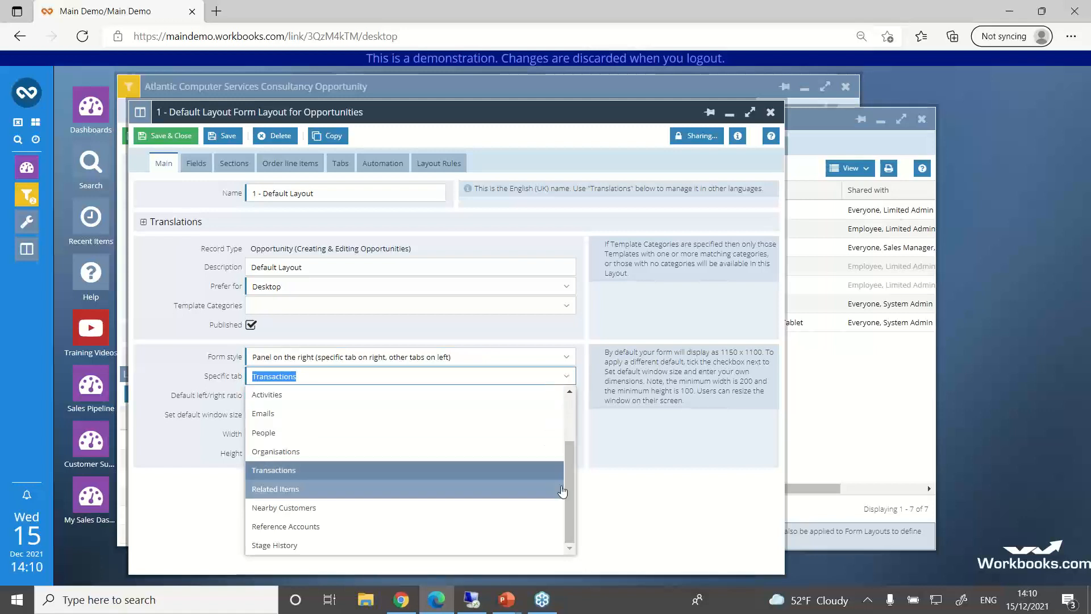
left_click_drag(568, 486, 568, 437)
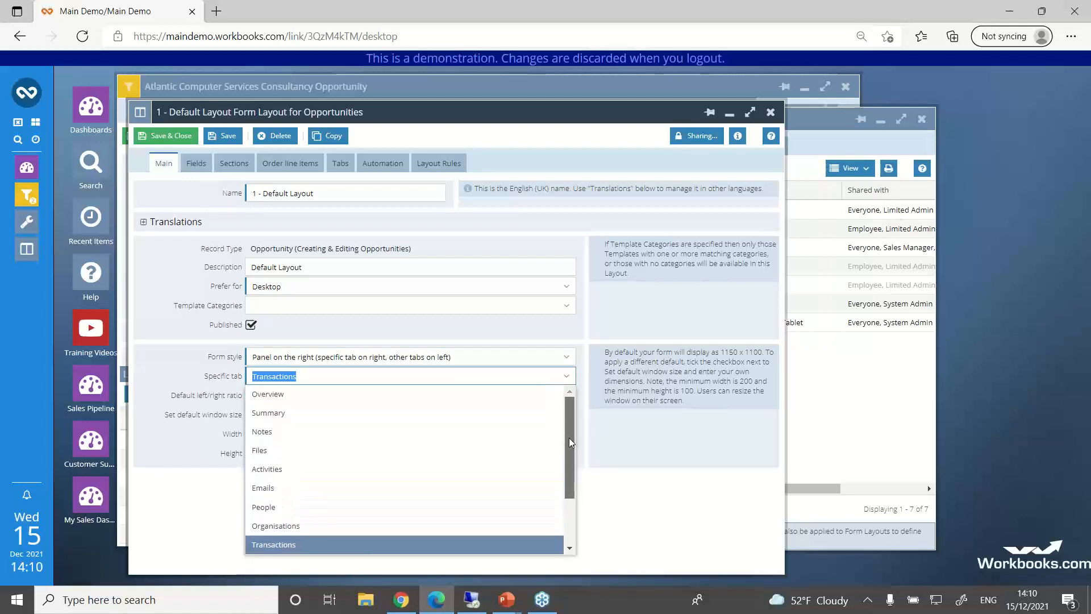
left_click(280, 393)
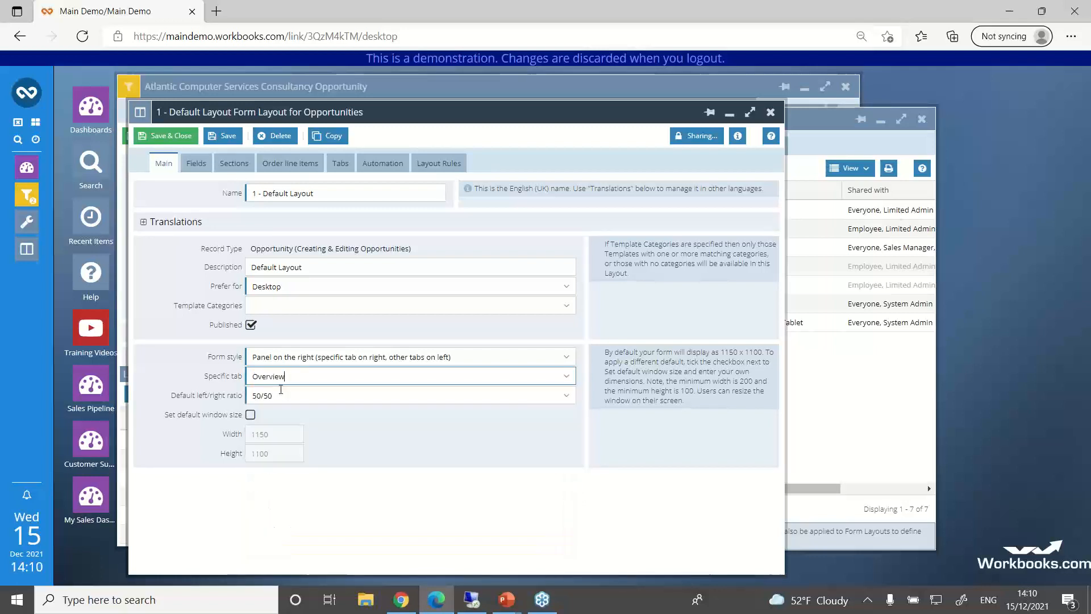
left_click(169, 138)
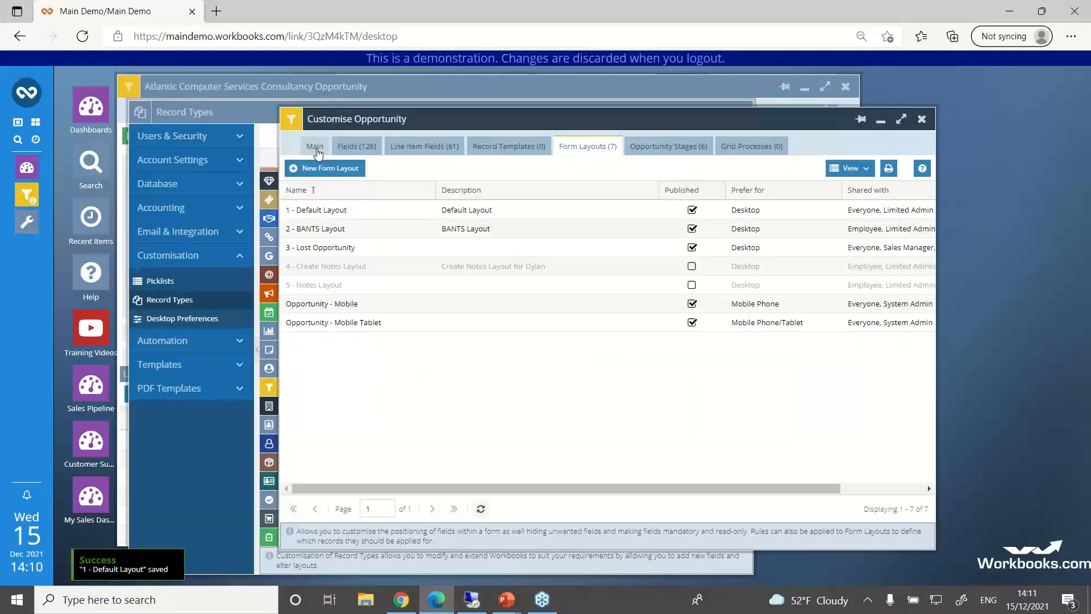
Step: Save and close the opportunity customisation, and reload the Atlantic Computer Services Consultancy Opportunity in the 1 - Default Layout
left_click(316, 150)
left_click(319, 171)
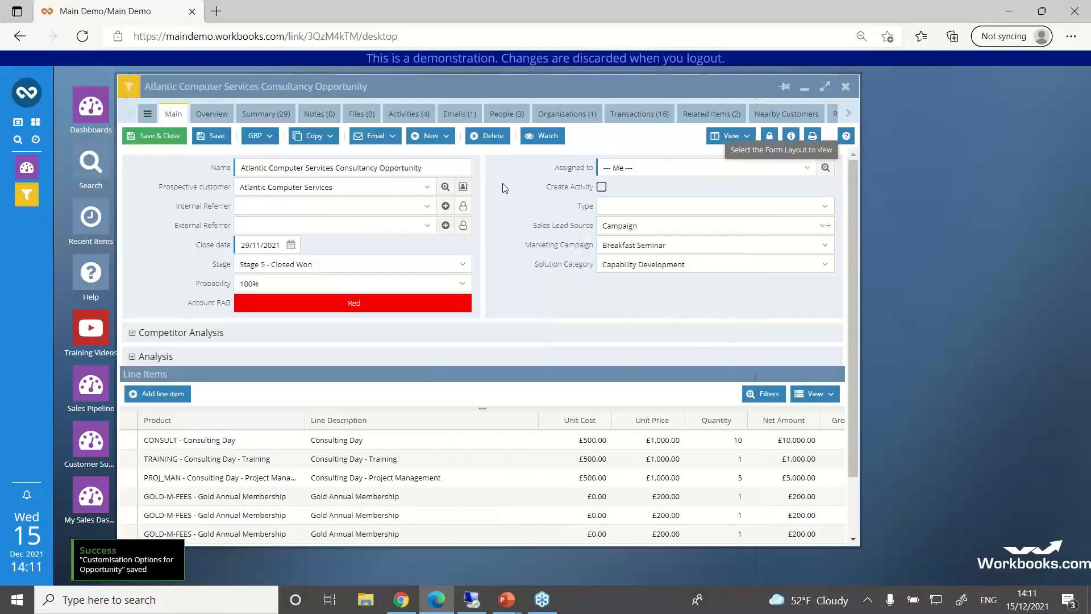
left_click(730, 136)
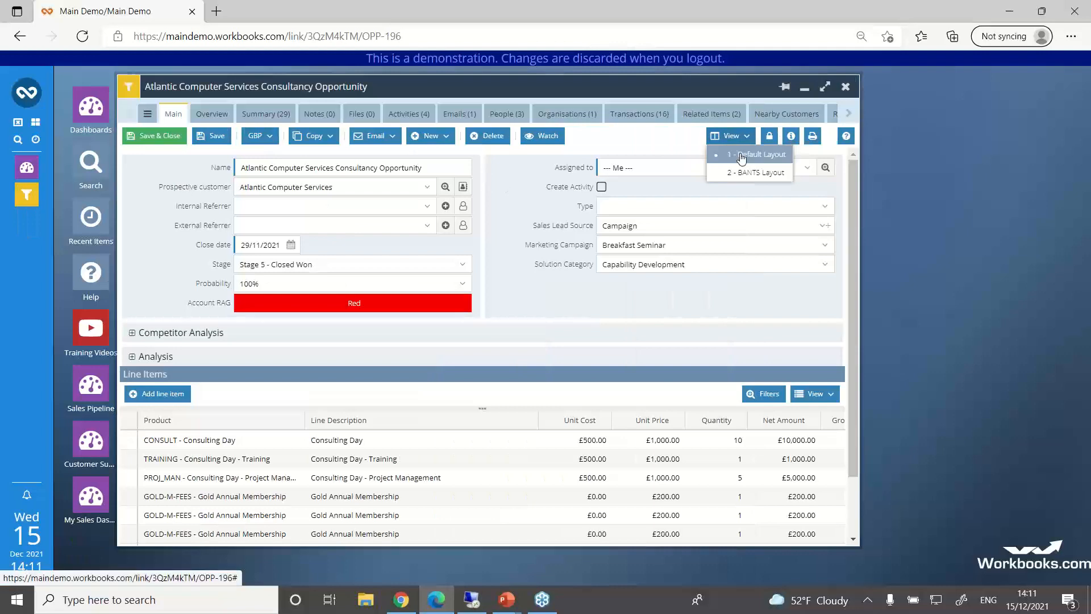
left_click(742, 156)
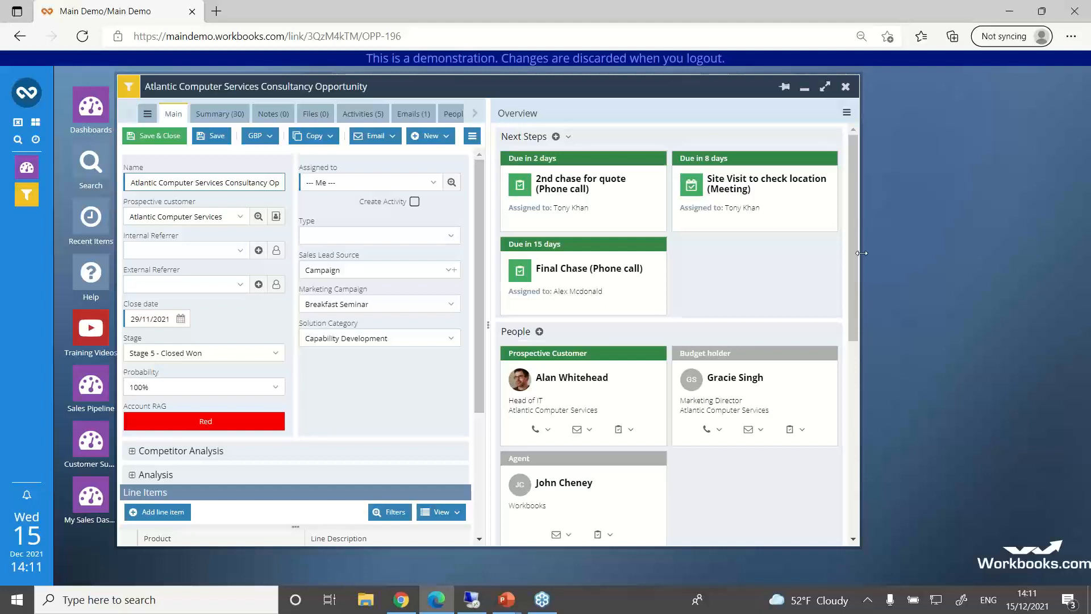
Step: Widen and reposition the opportunity window, giving the main form more width beside the Overview panel
left_click_drag(862, 253, 1045, 251)
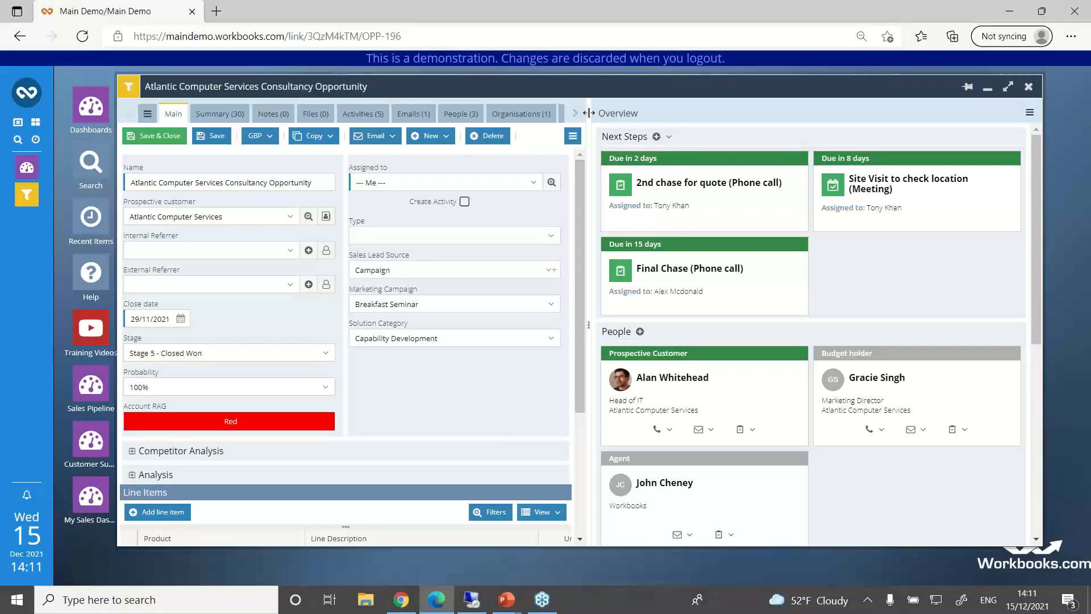
left_click_drag(588, 113, 791, 147)
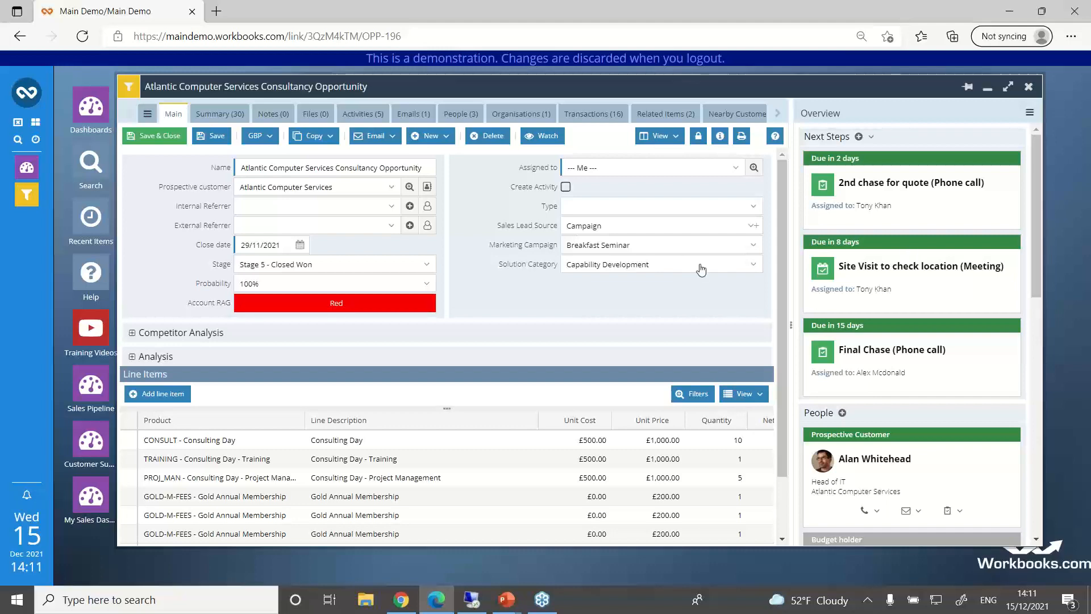
left_click_drag(734, 86, 683, 85)
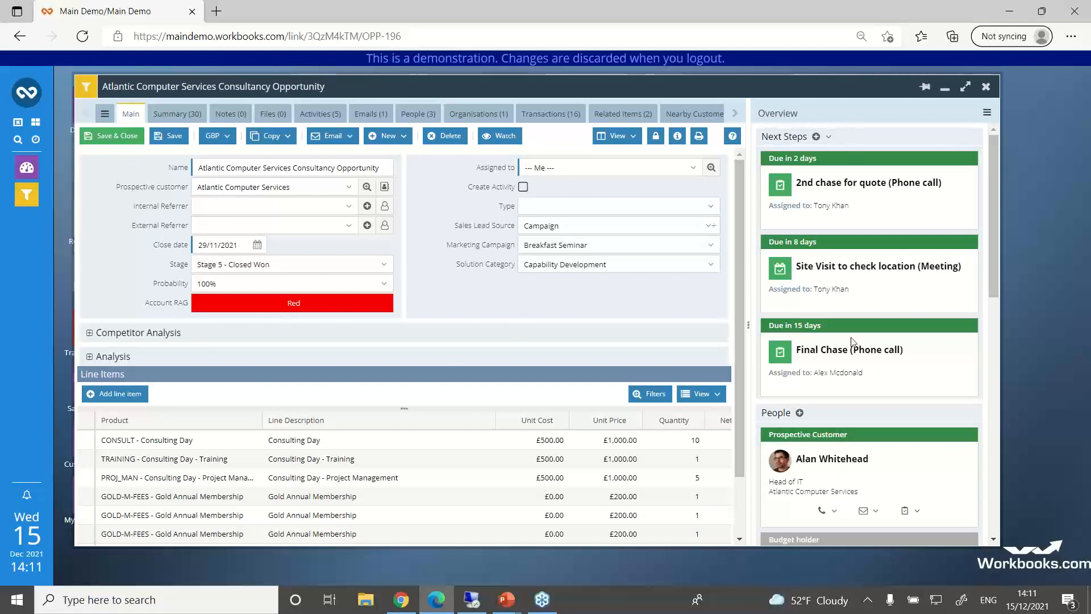
mouse_move(998, 190)
left_mouse_down()
mouse_move(1001, 374)
mouse_move(1000, 174)
left_mouse_up()
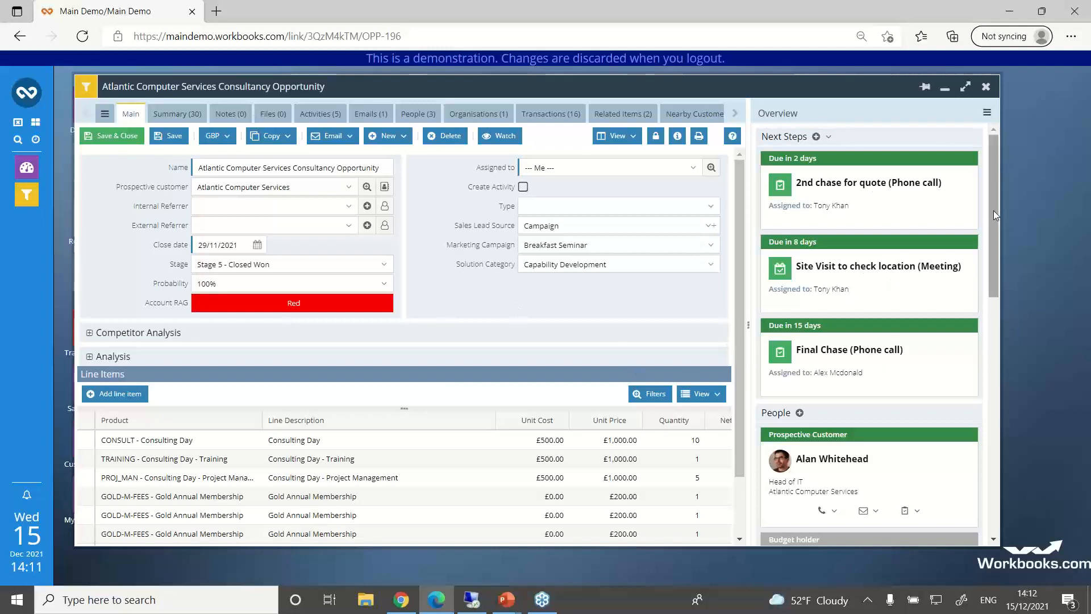
left_click_drag(995, 202, 1004, 446)
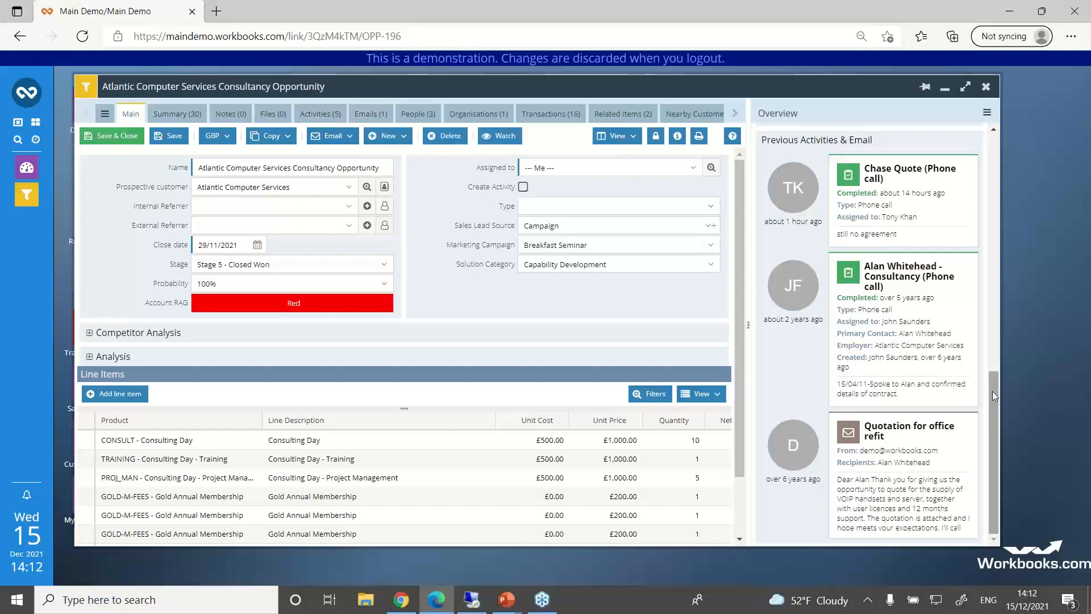
Step: Switch the opportunity's side panel from Overview to Activities and display the activities as a calendar
left_click_drag(993, 391, 875, 139)
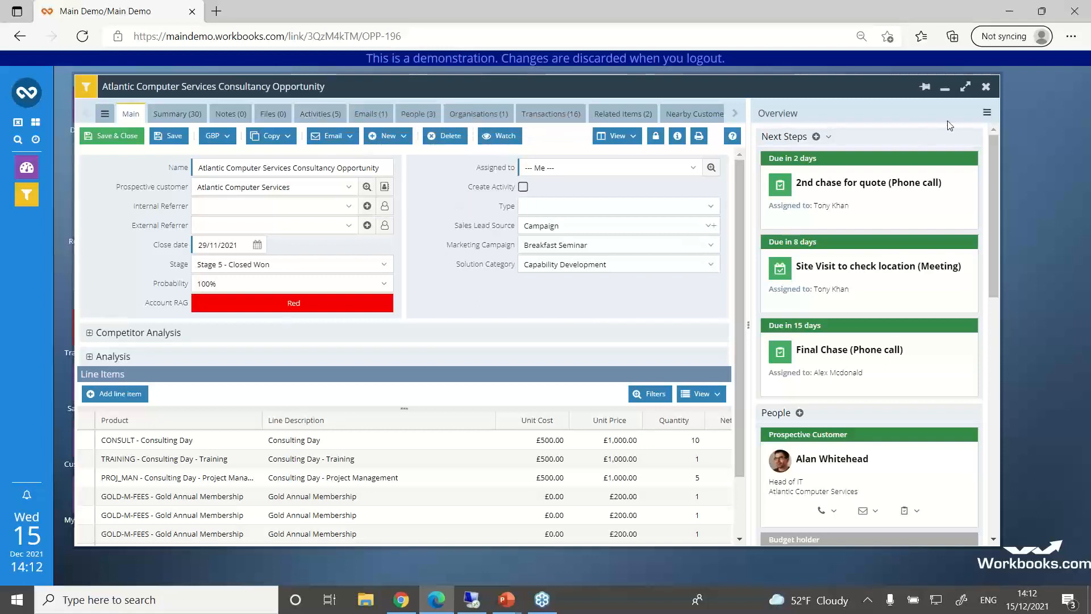
left_click(988, 115)
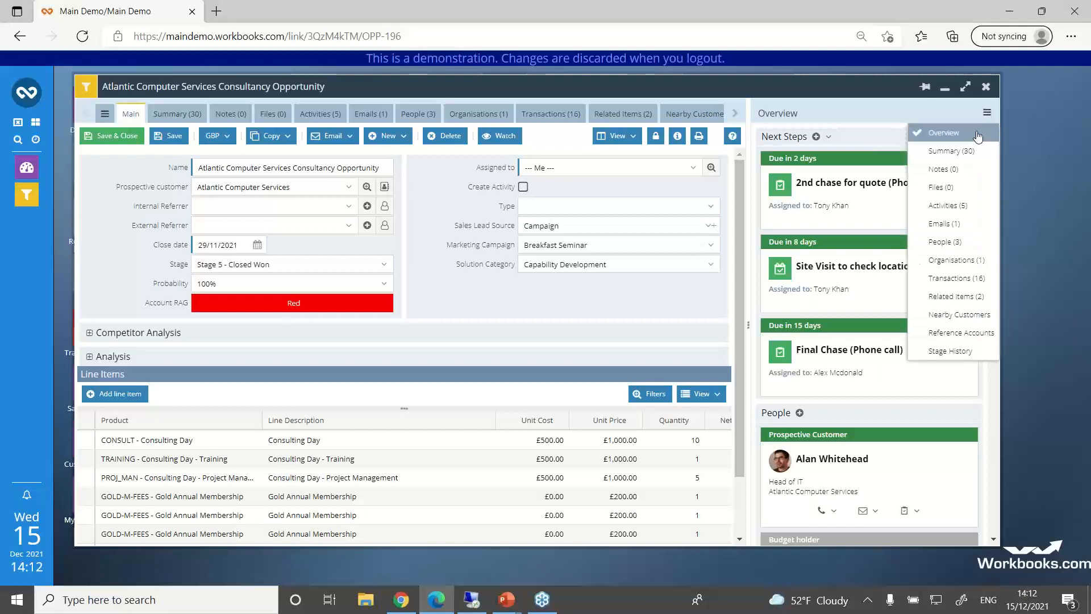
left_click(939, 206)
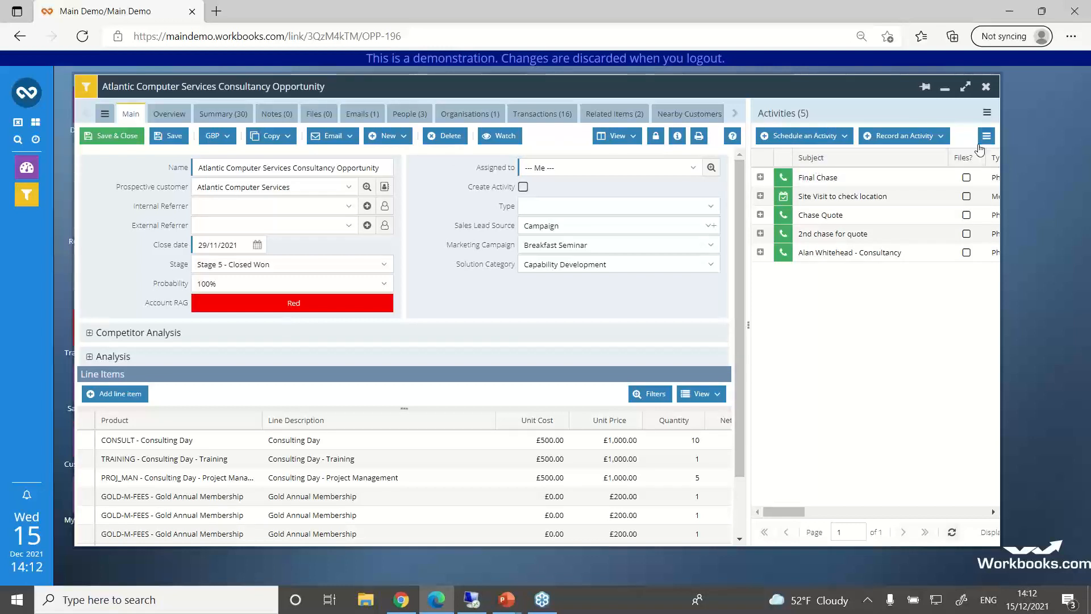
left_click(986, 137)
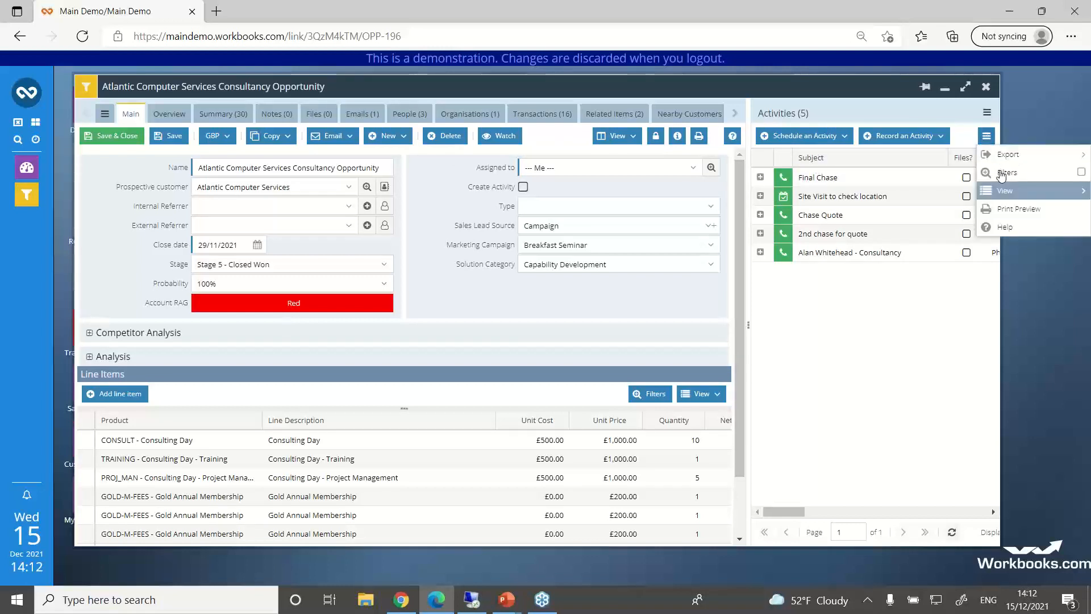
mouse_move(1005, 193)
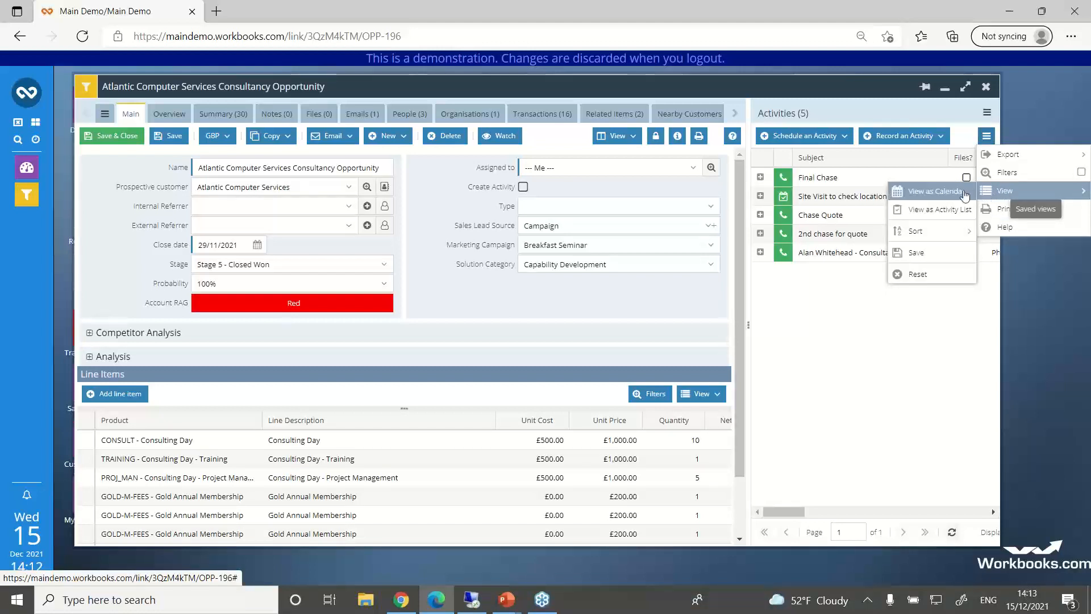
left_click(965, 195)
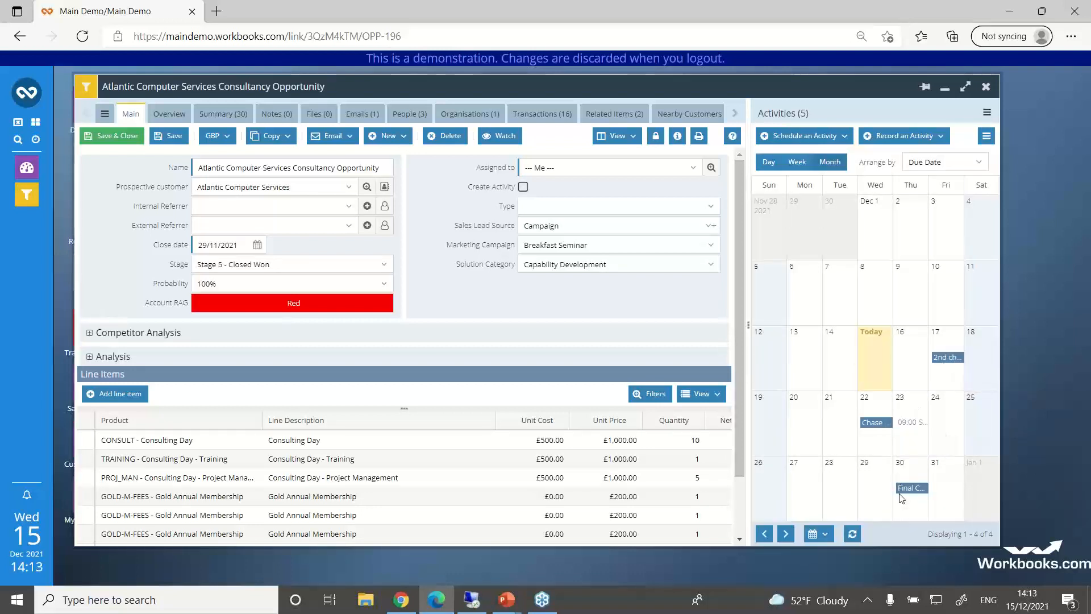
Step: Show Transactions in the opportunity's side panel, and view the Overview tab before returning to the main form
left_click(989, 114)
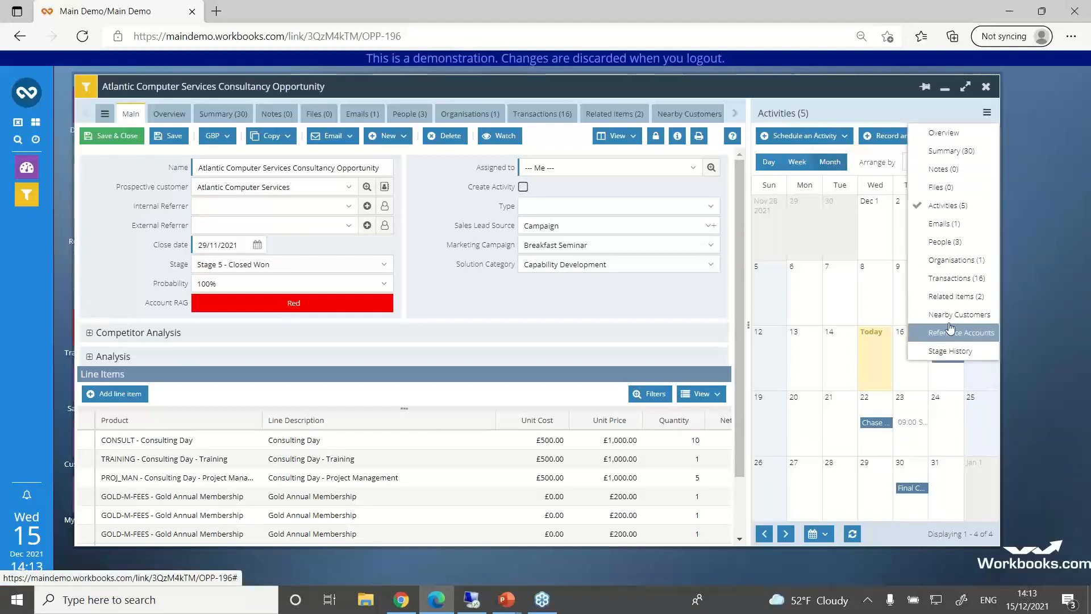
left_click(949, 279)
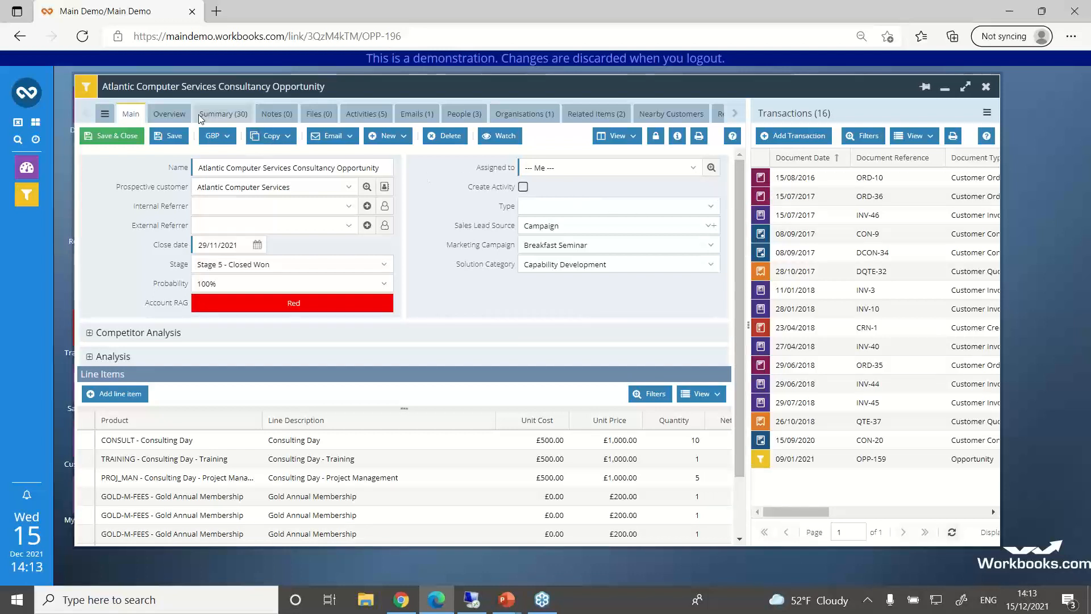
left_click(170, 115)
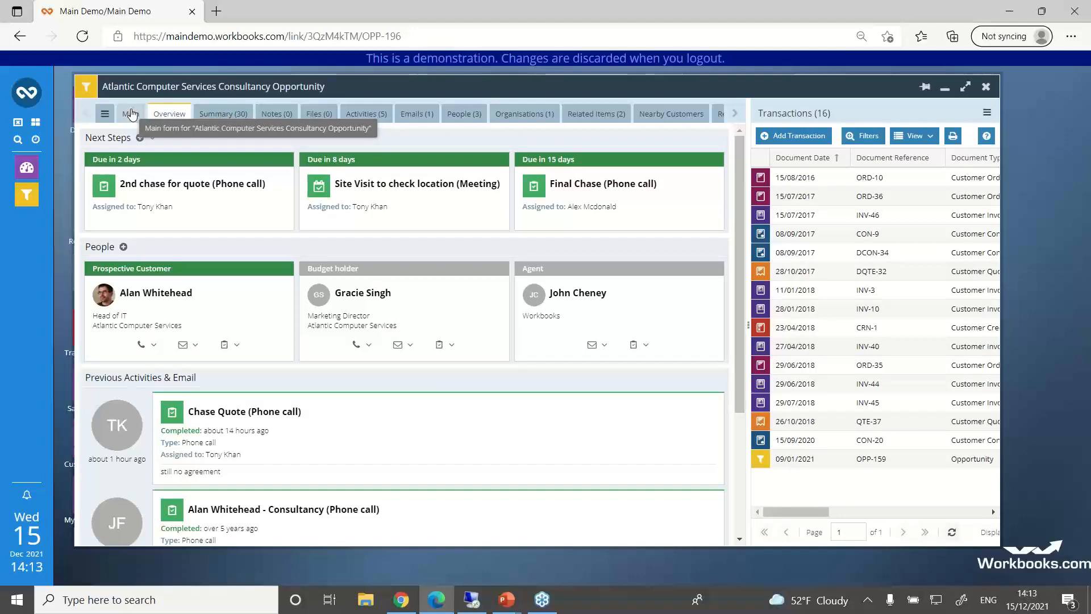
left_click(132, 114)
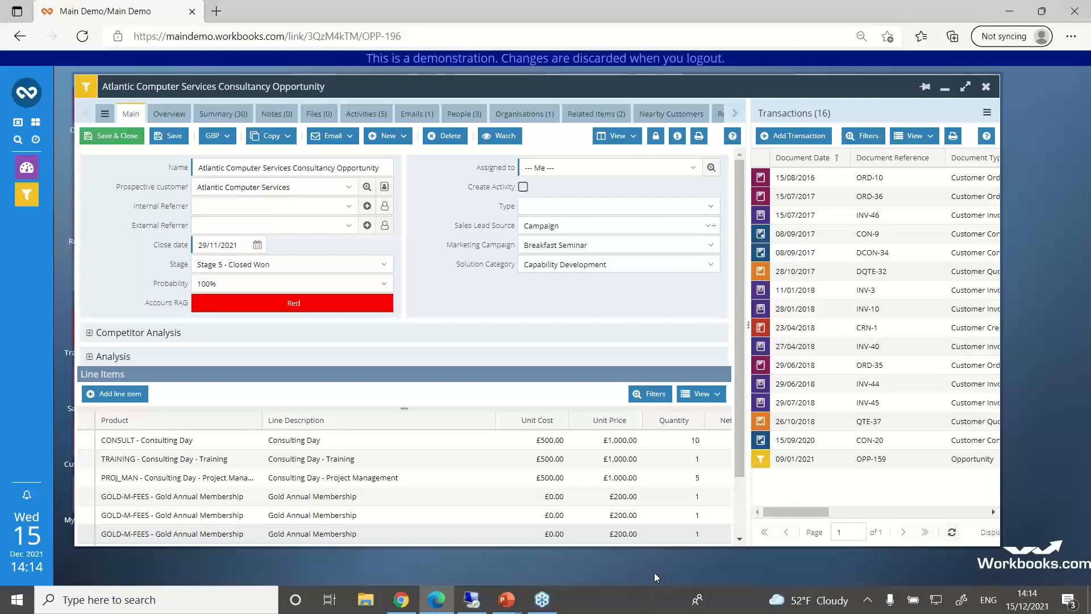
Step: Show the Questions? slide in the PowerPoint slide show, and switch back to Workbooks in the Edge browser
mouse_move(517, 588)
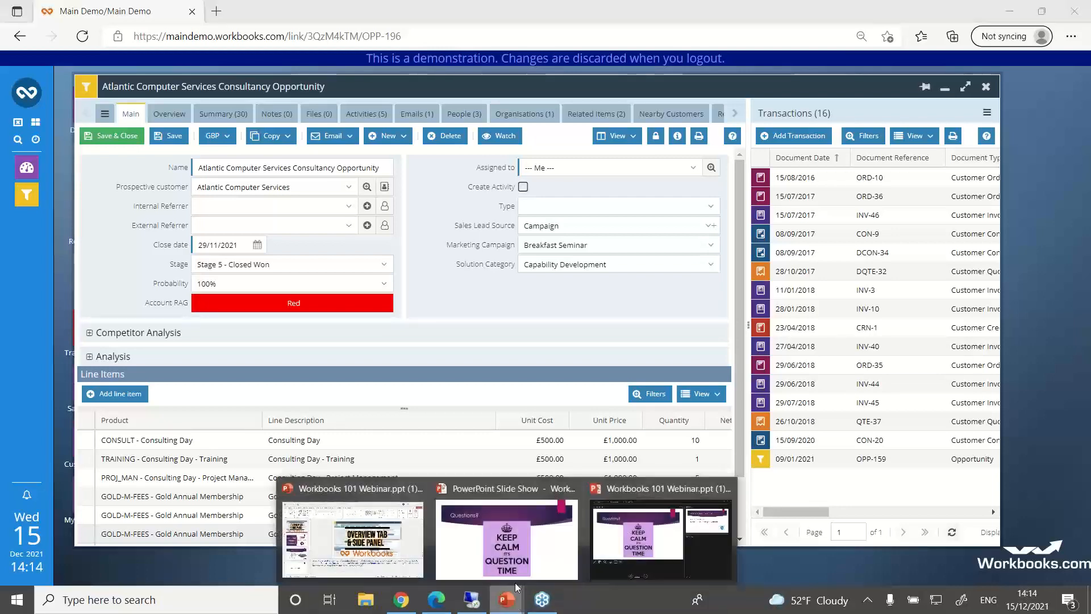
left_click(542, 559)
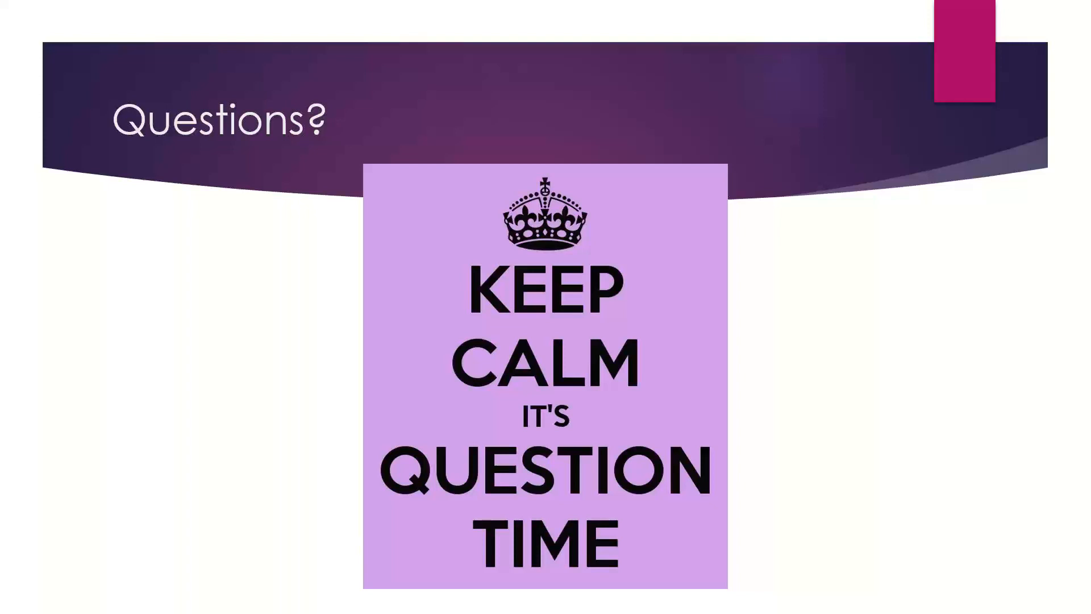
key("super")
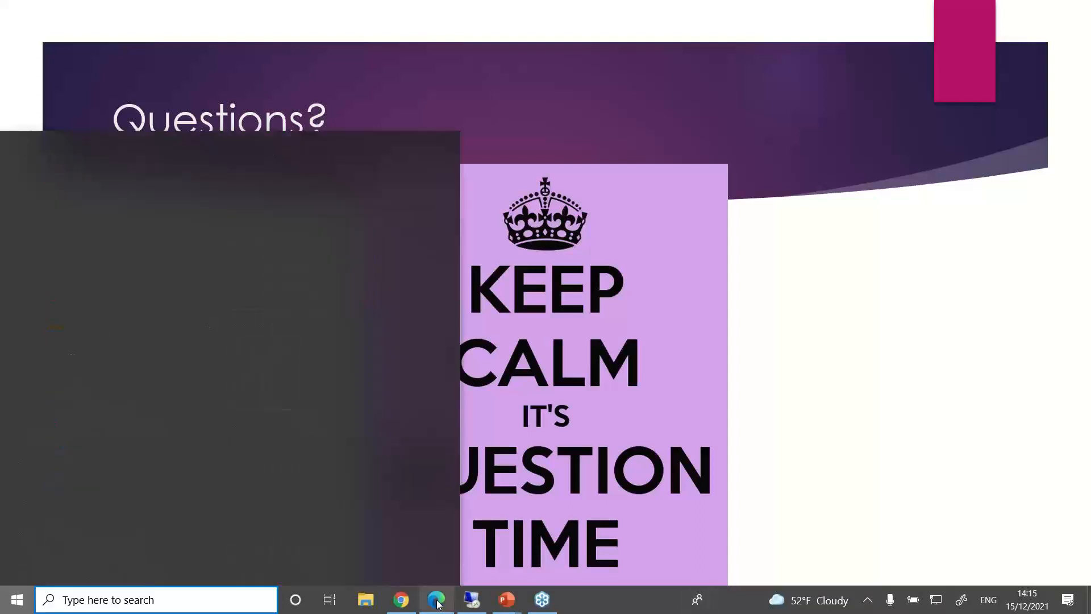
left_click(436, 600)
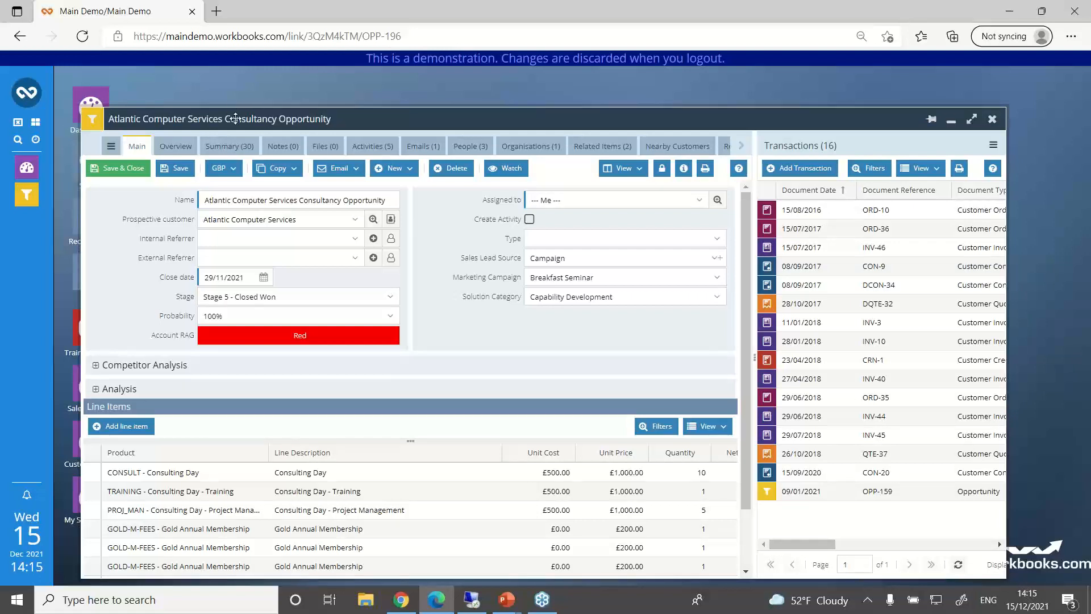
Step: Open the Atlantic Computer Services organisation from the recent items, and check which form layouts the opportunity offers
left_click(29, 96)
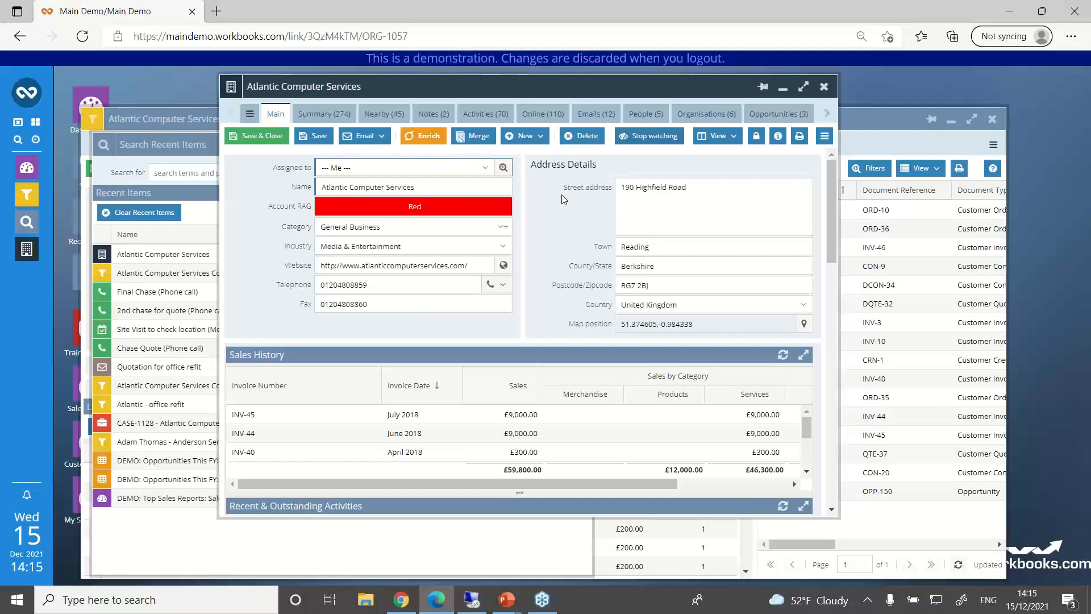
left_click(171, 121)
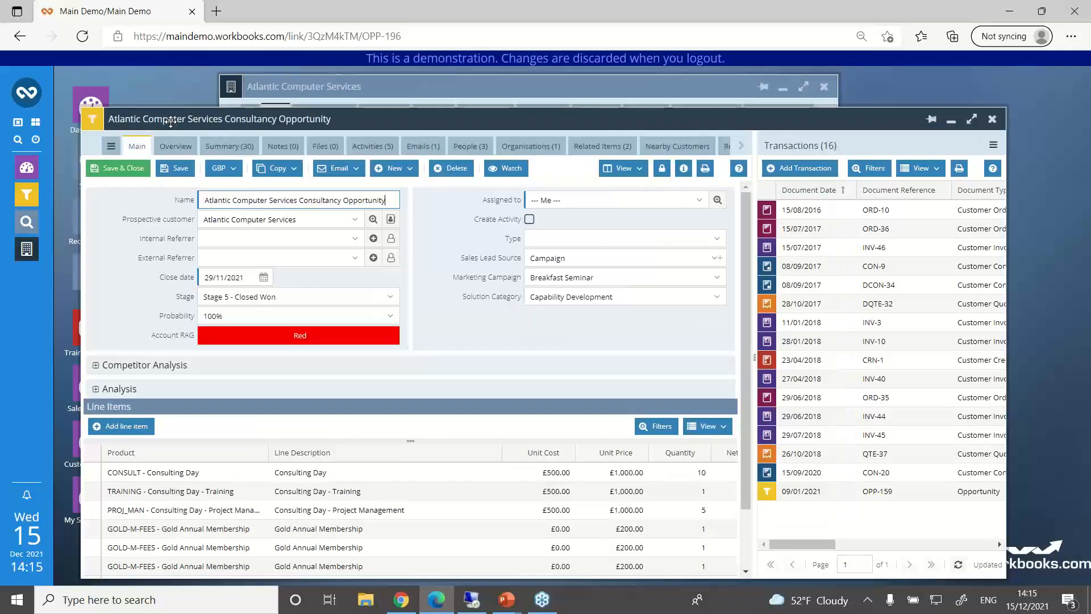
left_click(640, 169)
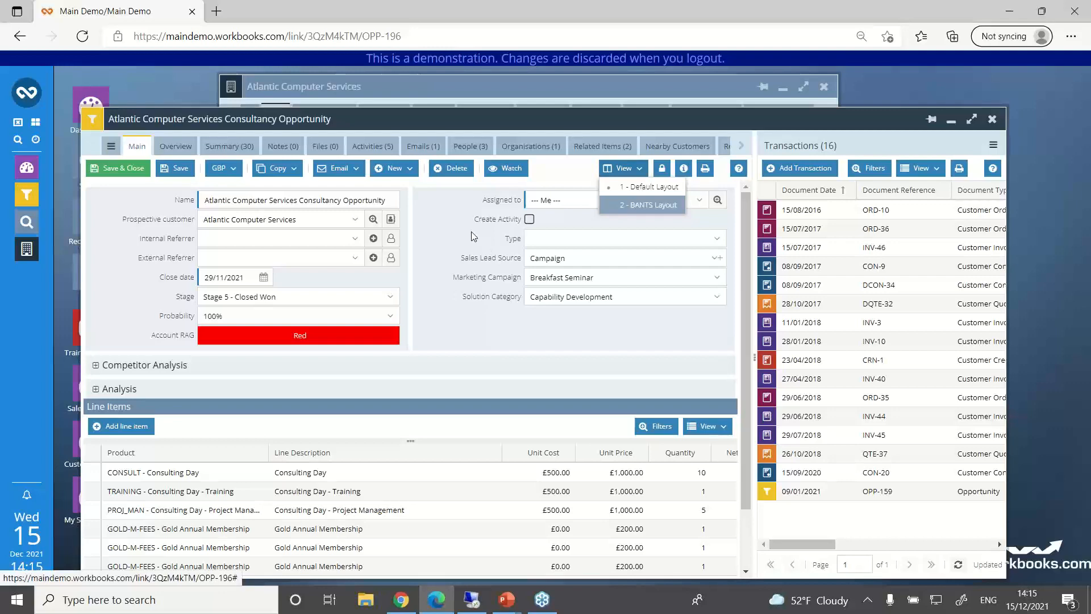
left_click(483, 105)
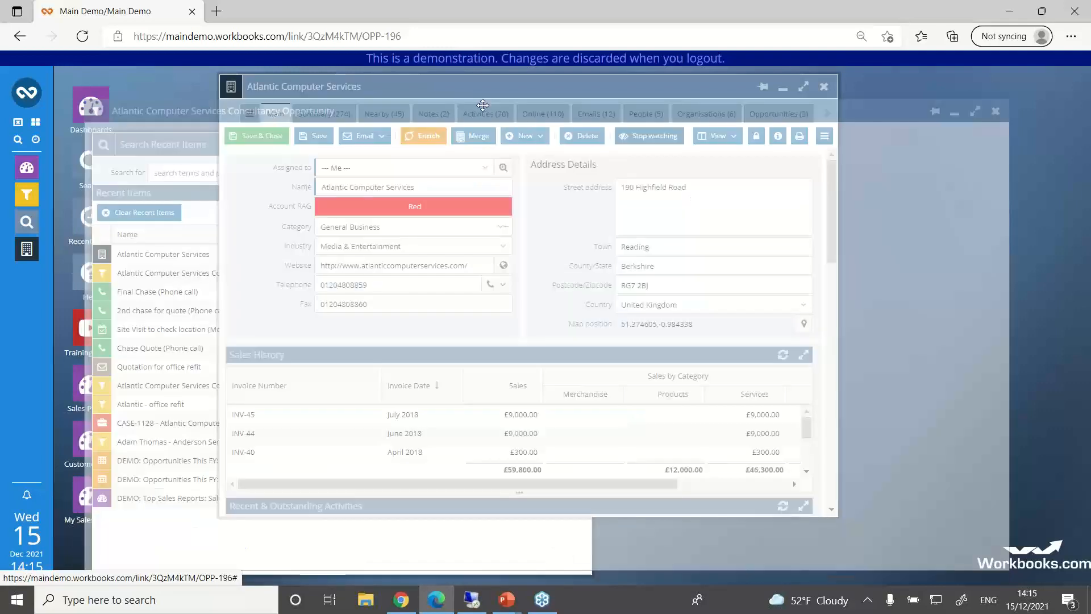
left_click_drag(482, 106, 484, 94)
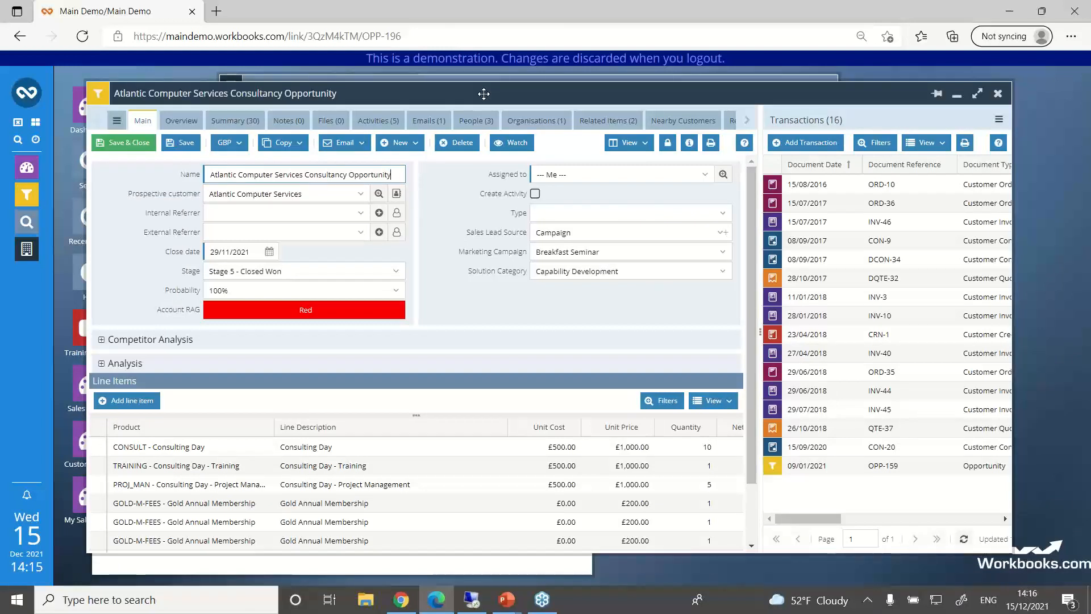
left_click(631, 143)
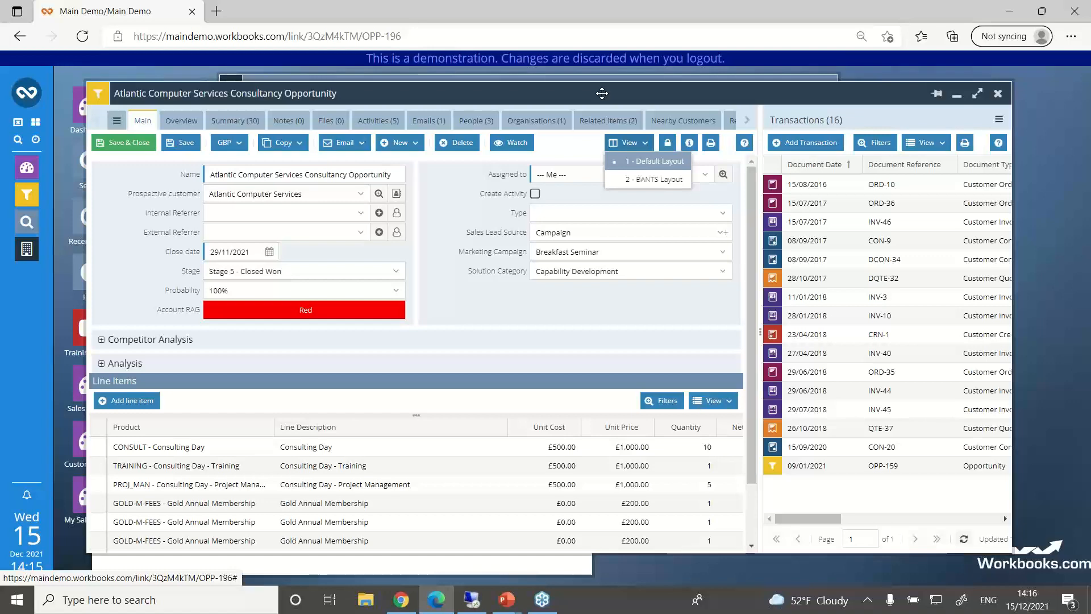
left_click_drag(602, 93, 602, 124)
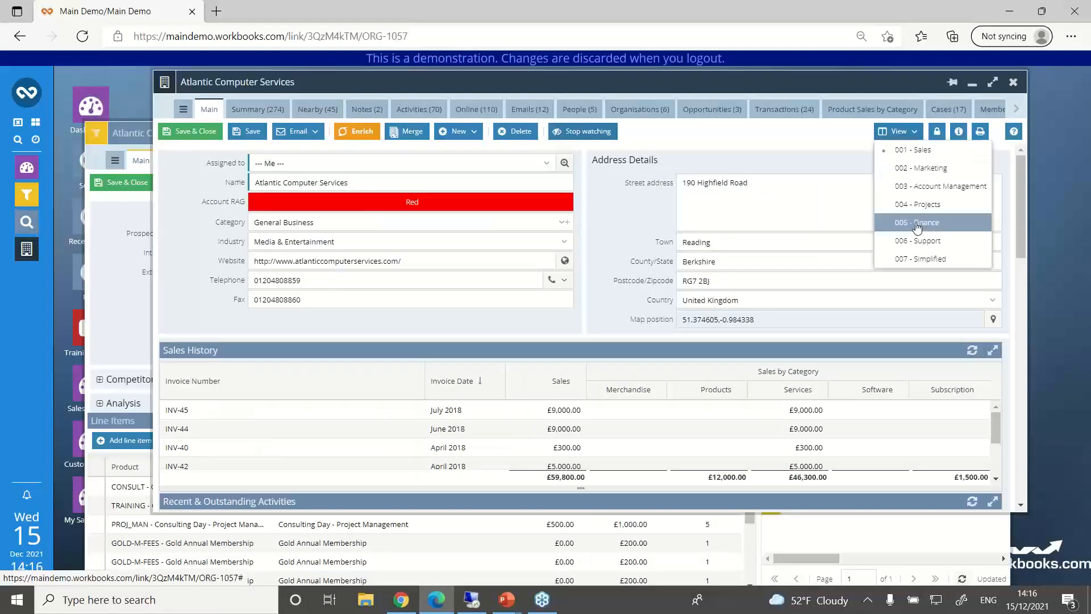
Step: Show the Atlantic Computer Services organisation in the 002 - Marketing layout, and switch it to the 006 - Support layout
left_click(912, 169)
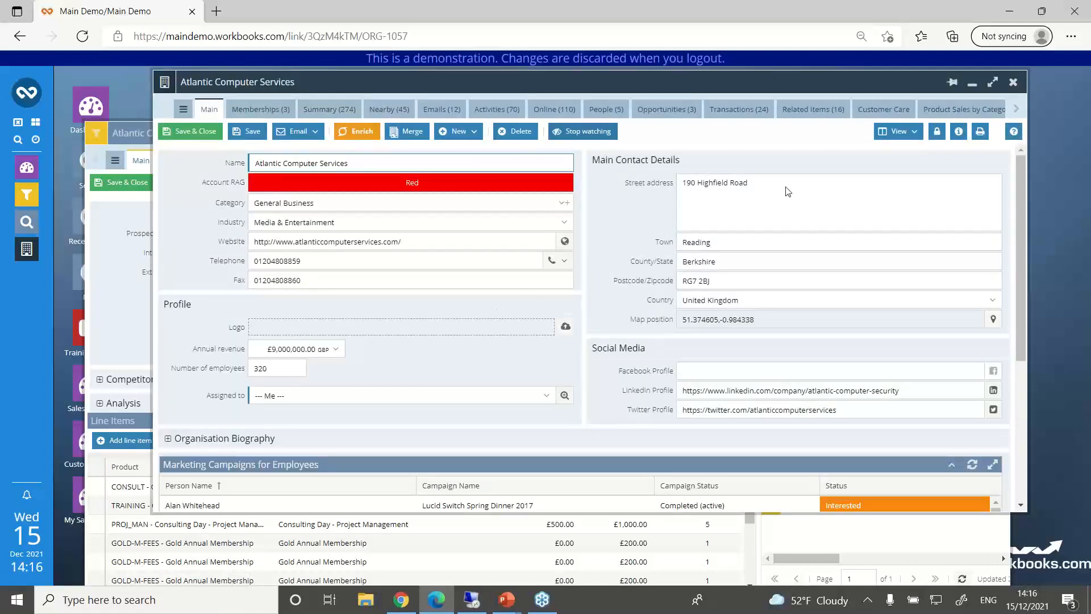
left_click(903, 138)
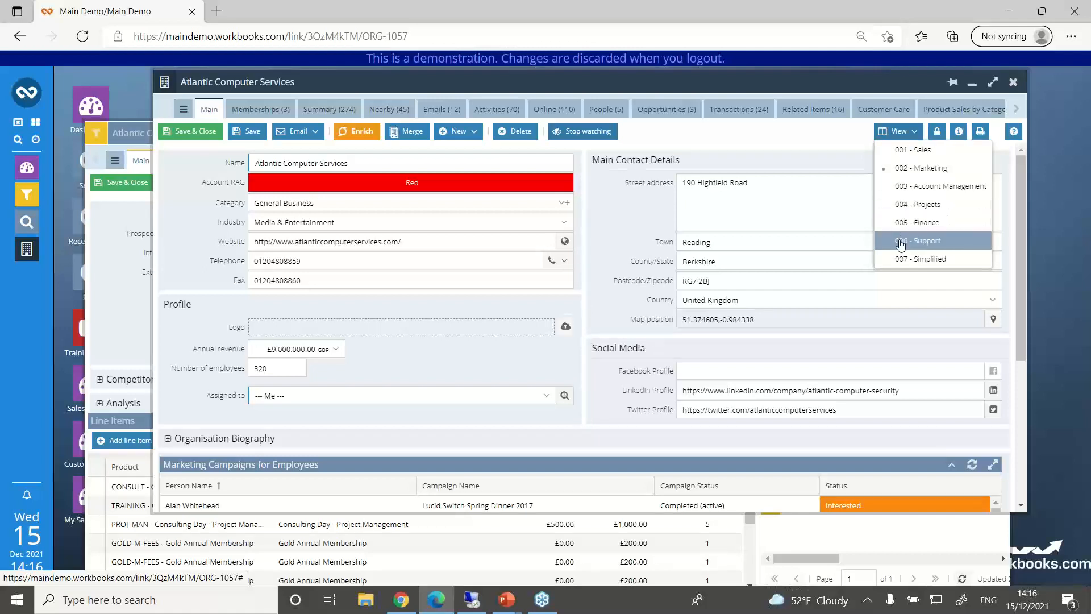
left_click(901, 244)
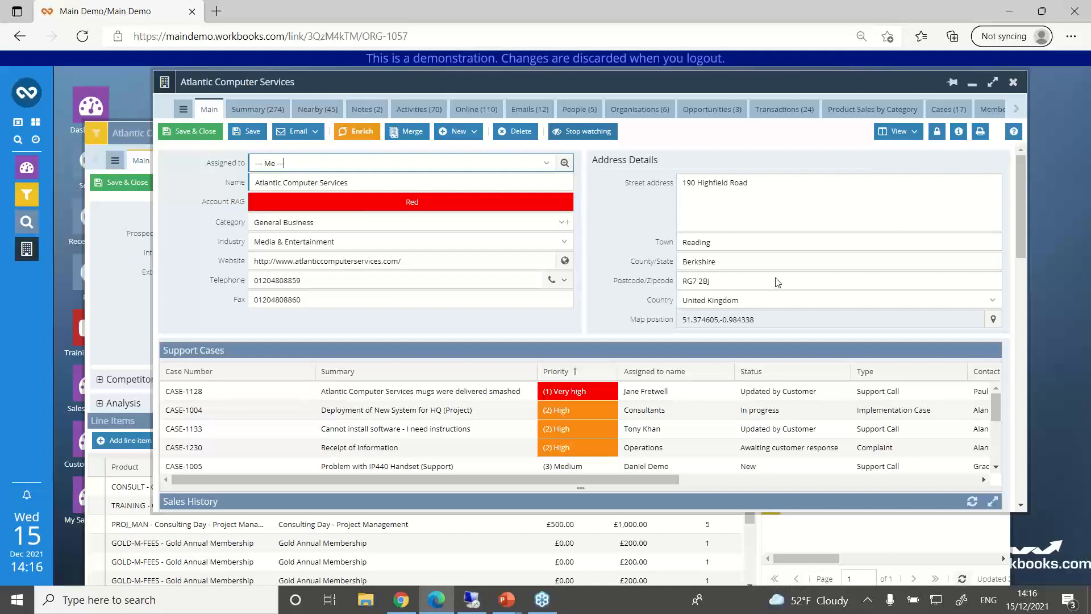
Step: Switch to the PowerPoint slide show and advance past the Workbooks News December 21 slide to the closing thank-you slide
mouse_move(507, 605)
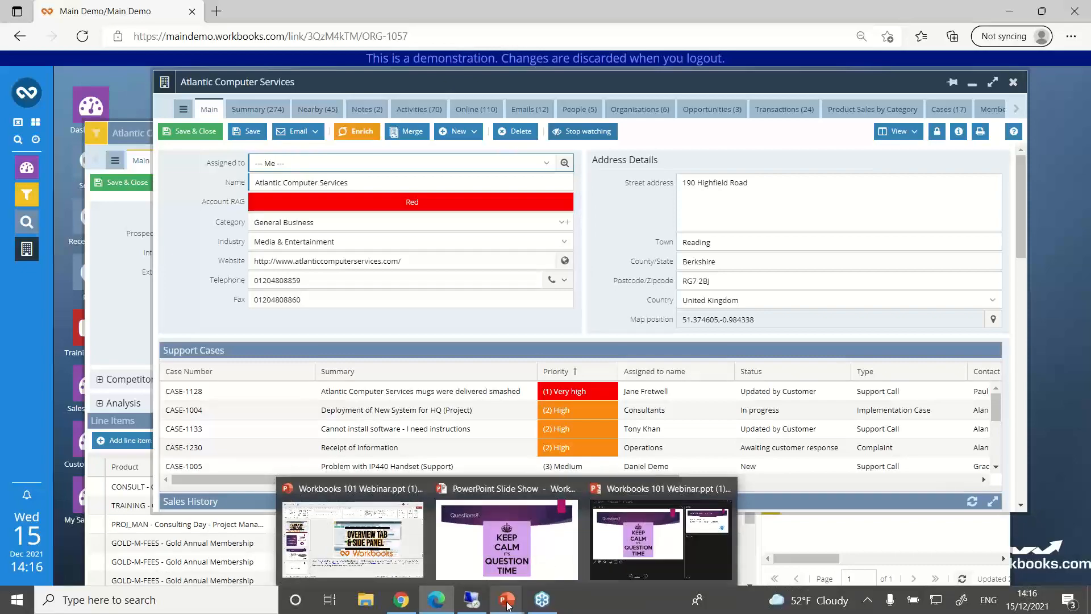
left_click(492, 507)
left_click(492, 507)
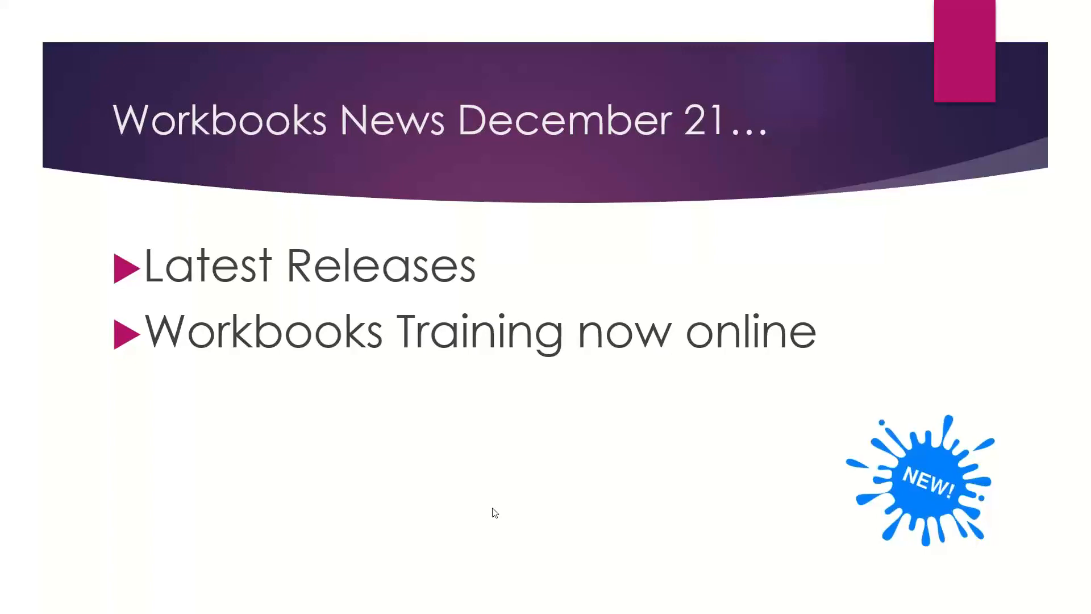
left_click(493, 509)
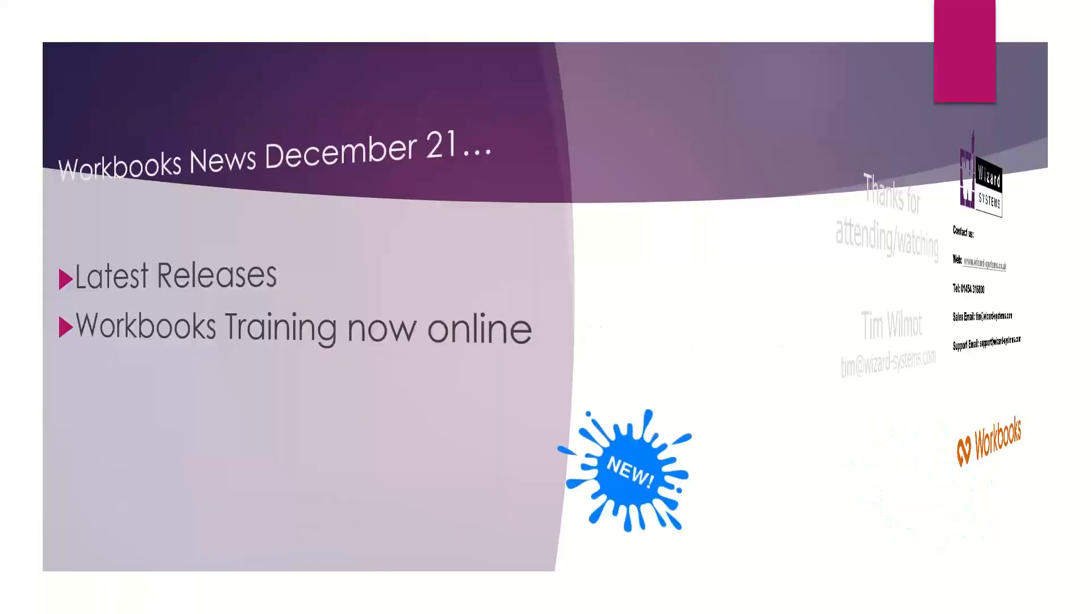